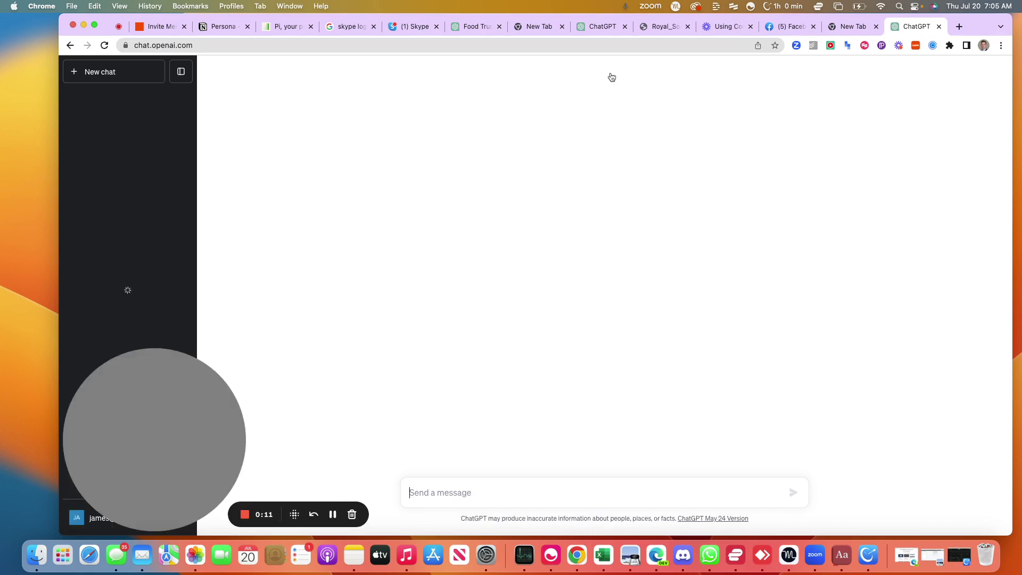
Step: Set the new chat to GPT-4 with Plugins and open the list of installed plugins
{"action": "mouse_move", "coordinate": [610, 76]}
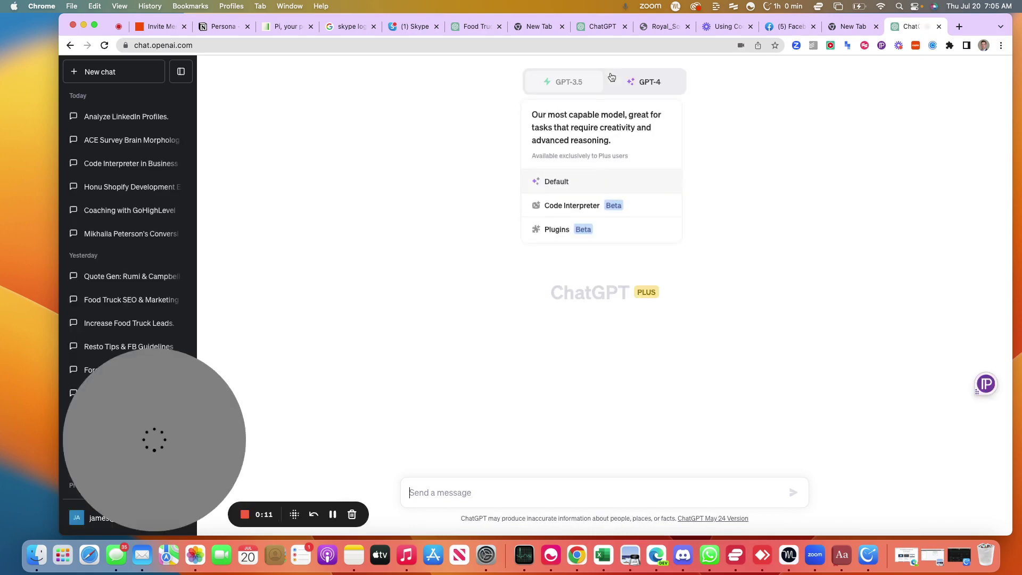
{"action": "left_click", "coordinate": [605, 230]}
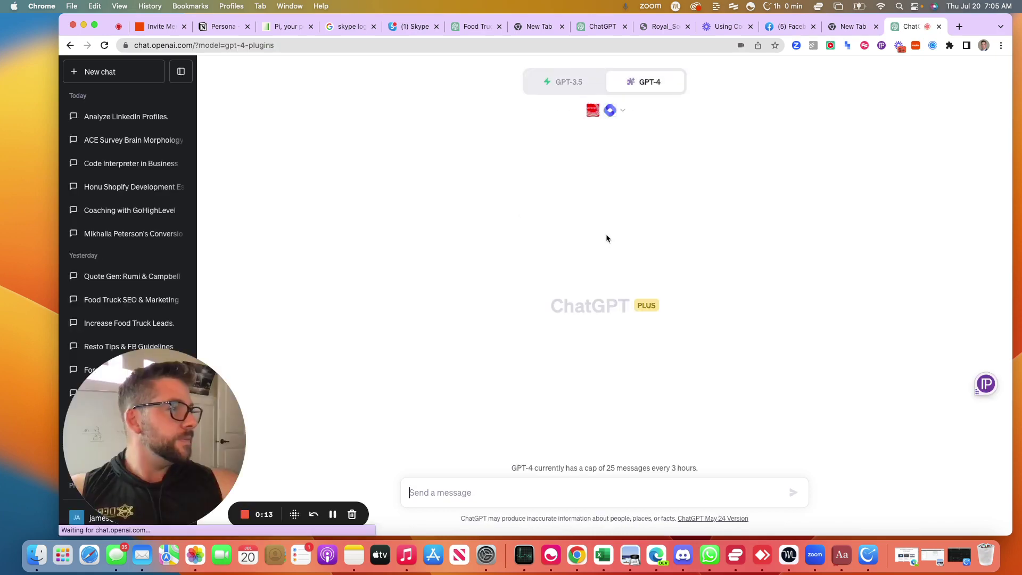
{"action": "left_click", "coordinate": [612, 110]}
Step: Look through the installed plugins for ones suited to legal work
{"action": "scroll", "coordinate": [613, 174], "scroll_direction": "down", "scroll_amount": 10}
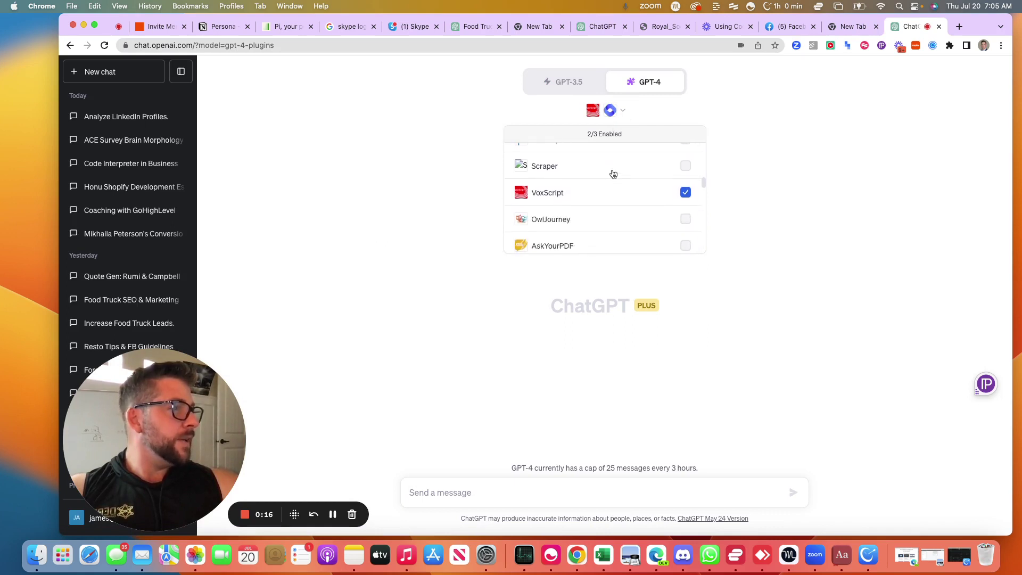
{"action": "scroll", "coordinate": [613, 174], "scroll_direction": "down", "scroll_amount": 10}
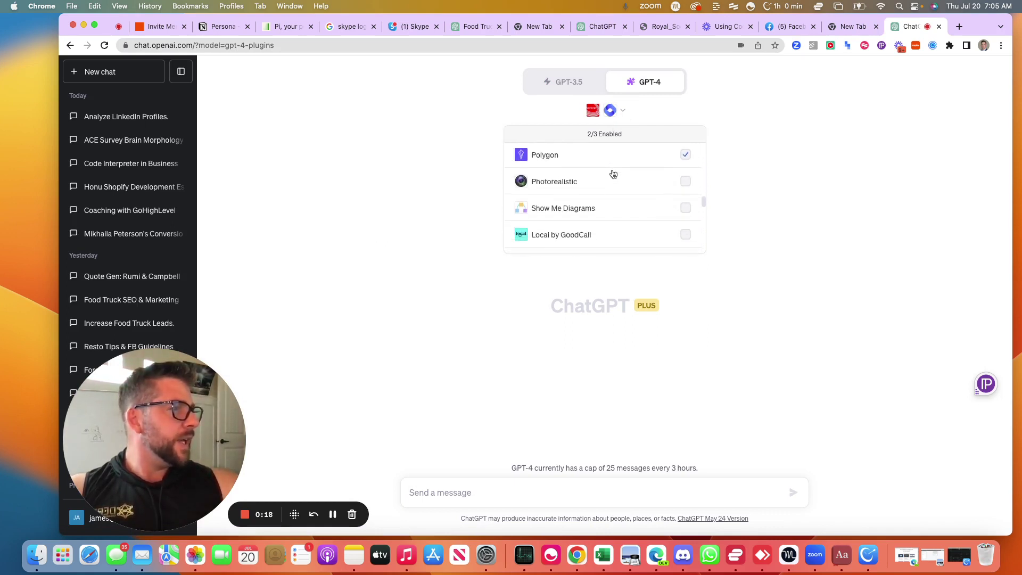
{"action": "scroll", "coordinate": [613, 175], "scroll_direction": "down", "scroll_amount": 10}
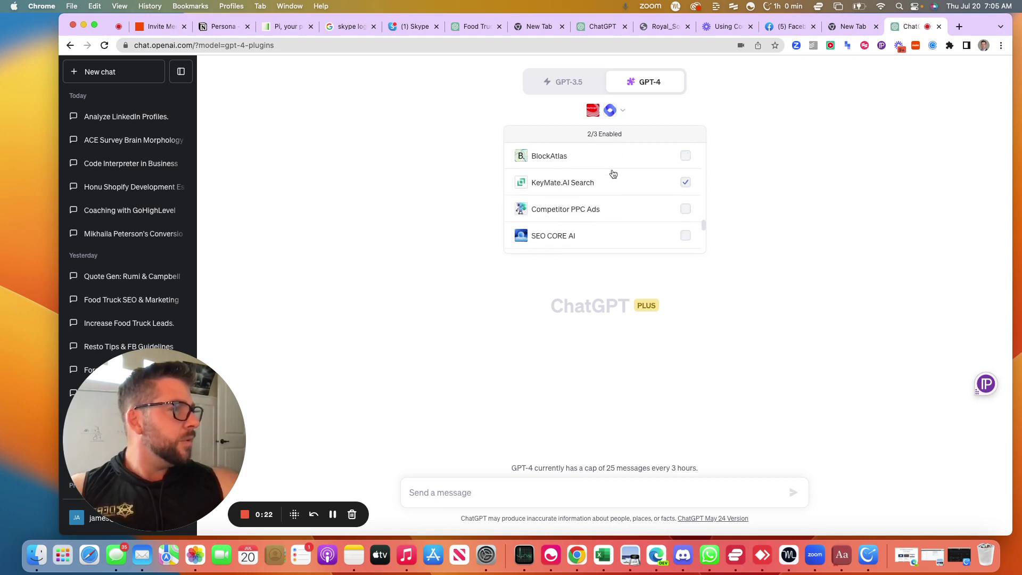
{"action": "left_click", "coordinate": [608, 166]}
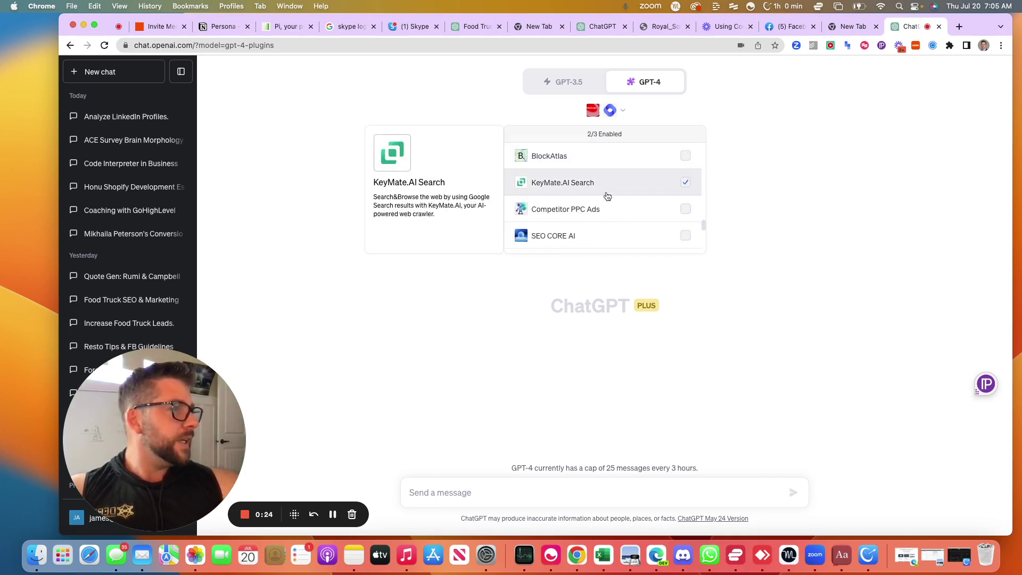
{"action": "scroll", "coordinate": [607, 195], "scroll_direction": "down", "scroll_amount": 3}
{"action": "scroll", "coordinate": [607, 196], "scroll_direction": "down", "scroll_amount": 1}
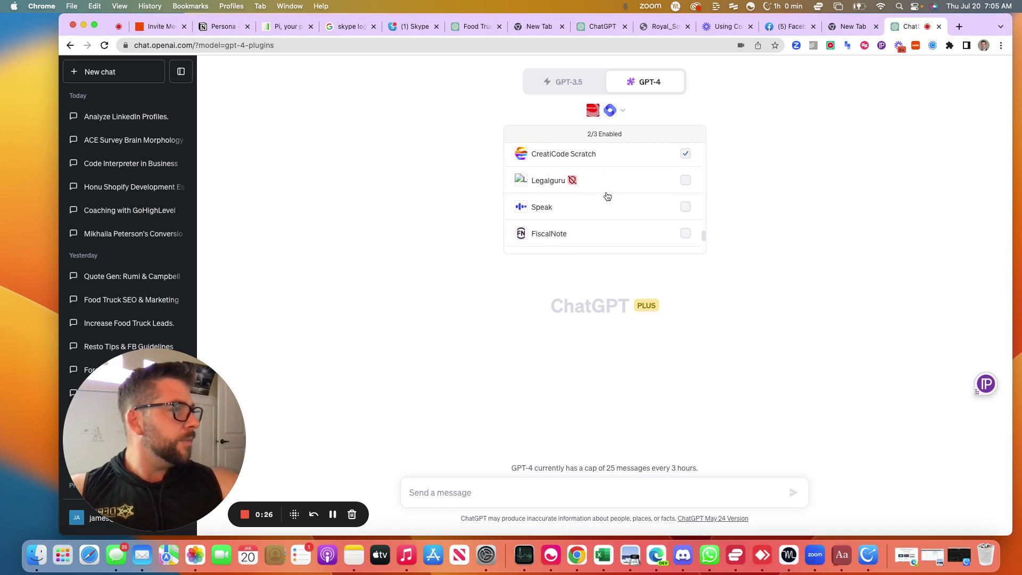
{"action": "left_click", "coordinate": [582, 183]}
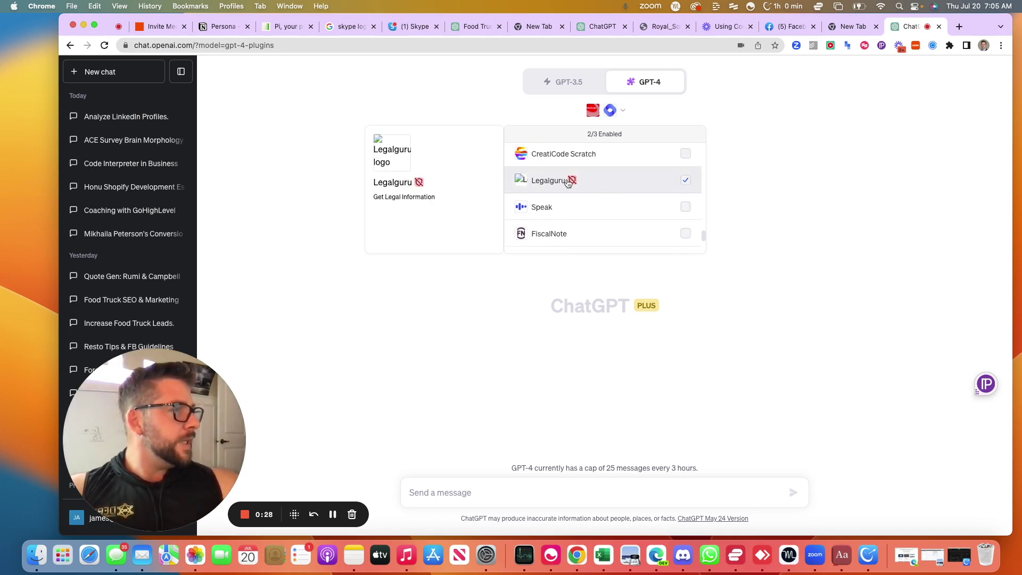
{"action": "scroll", "coordinate": [586, 183], "scroll_direction": "down", "scroll_amount": 2}
{"action": "scroll", "coordinate": [588, 183], "scroll_direction": "down", "scroll_amount": 2}
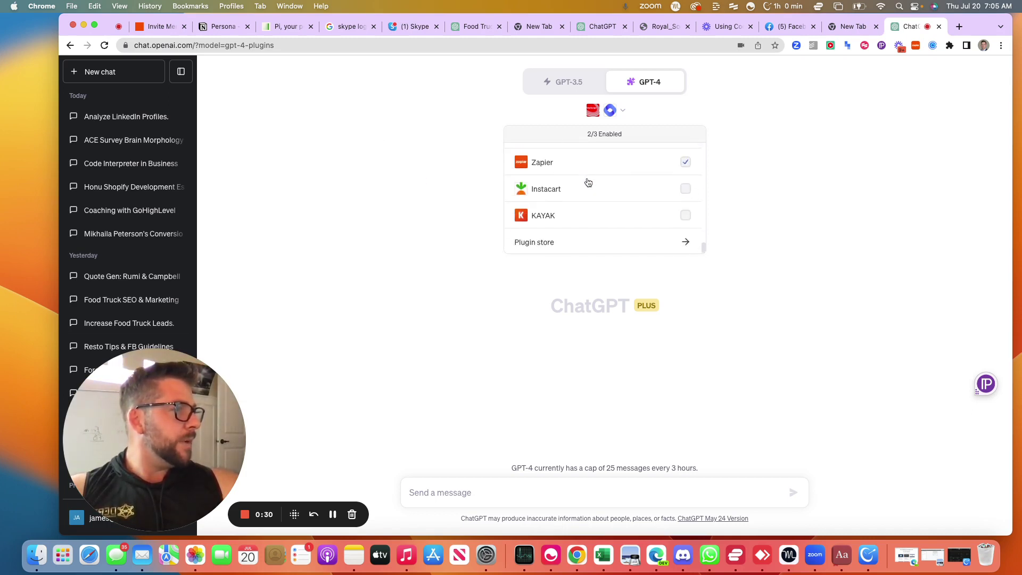
{"action": "scroll", "coordinate": [612, 197], "scroll_direction": "up", "scroll_amount": 3}
{"action": "left_click", "coordinate": [638, 207]}
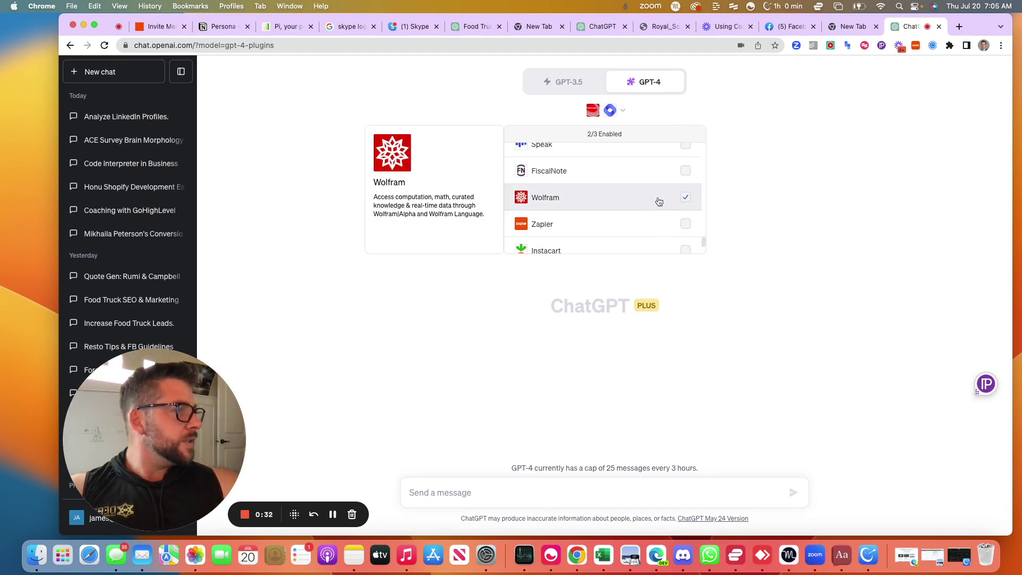
Step: Open the plugin store, accept the About plugins notice, and search for "law"
{"action": "scroll", "coordinate": [660, 213], "scroll_direction": "down", "scroll_amount": 3}
{"action": "left_click", "coordinate": [664, 248]}
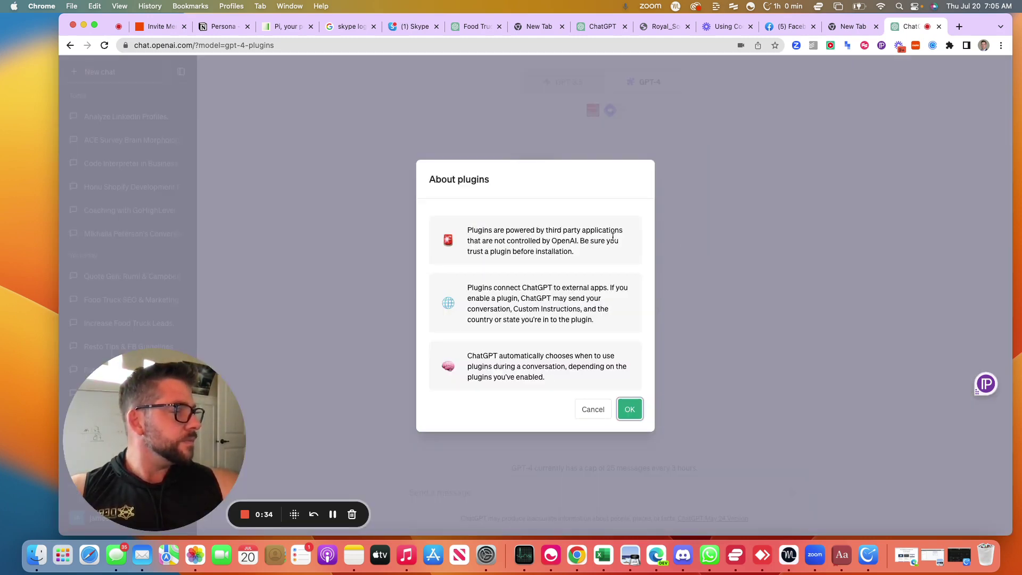
{"action": "left_click", "coordinate": [628, 408]}
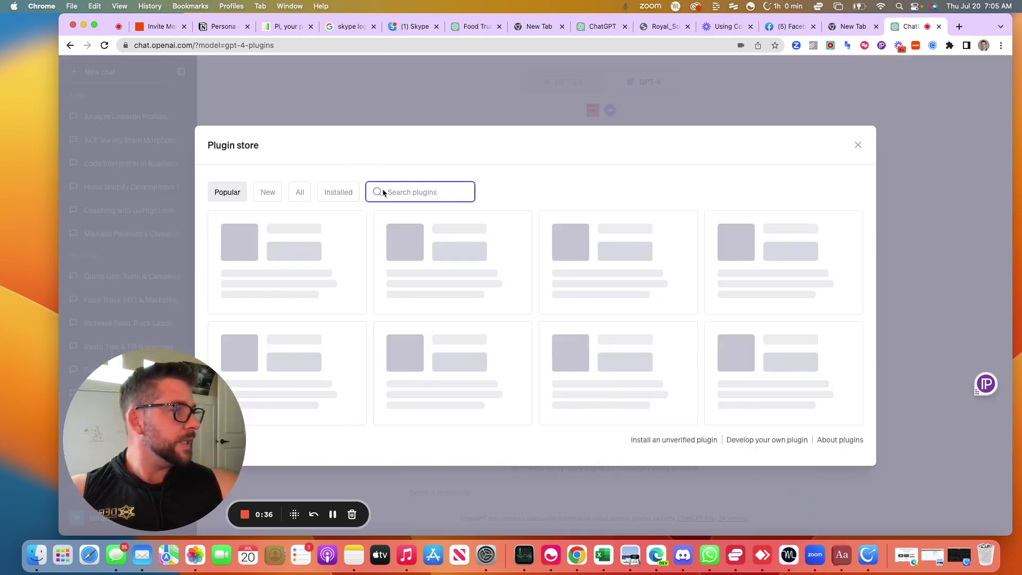
{"action": "type", "text": "law"}
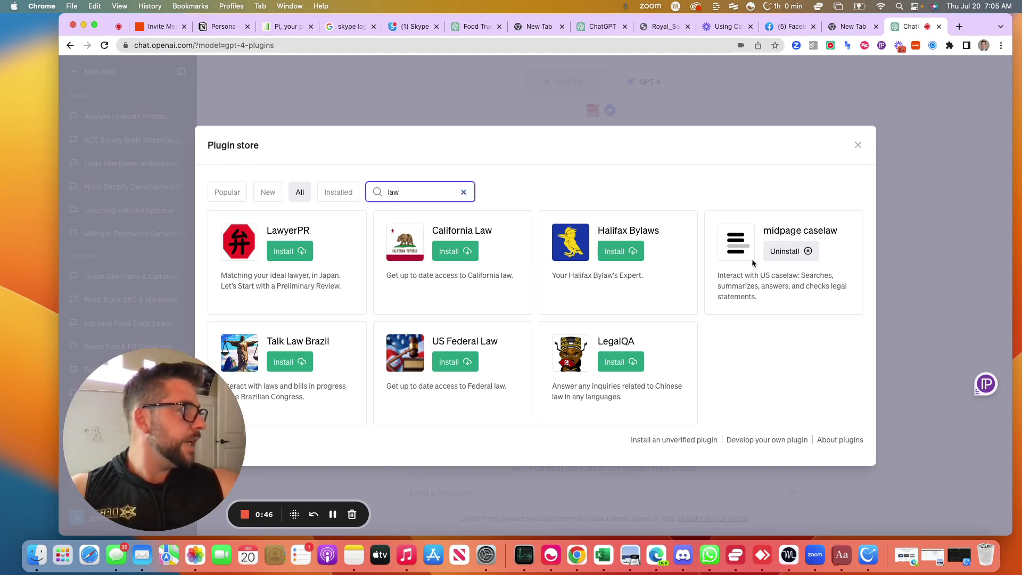
Step: Read the descriptions of the midpage caselaw and California Law plugins, and close the plugin store
{"action": "left_click_drag", "start_coordinate": [725, 275], "coordinate": [791, 295]}
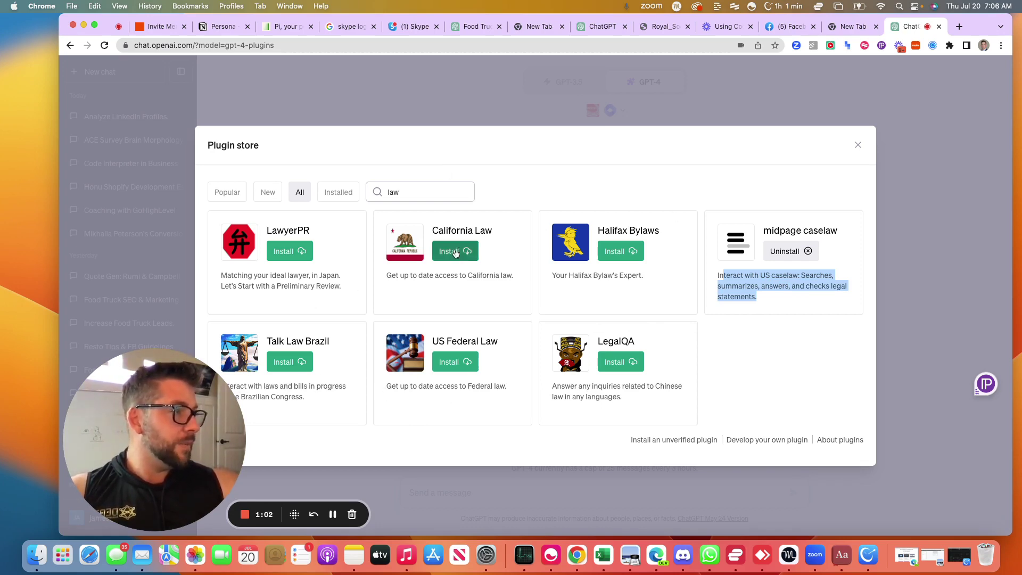
{"action": "left_click_drag", "start_coordinate": [412, 277], "coordinate": [484, 289]}
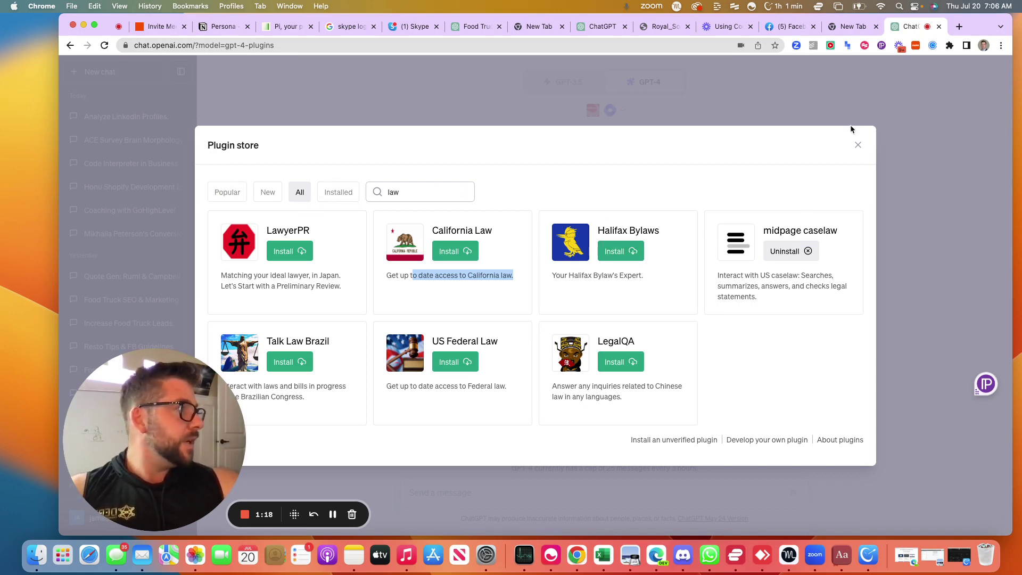
{"action": "left_click", "coordinate": [858, 145]}
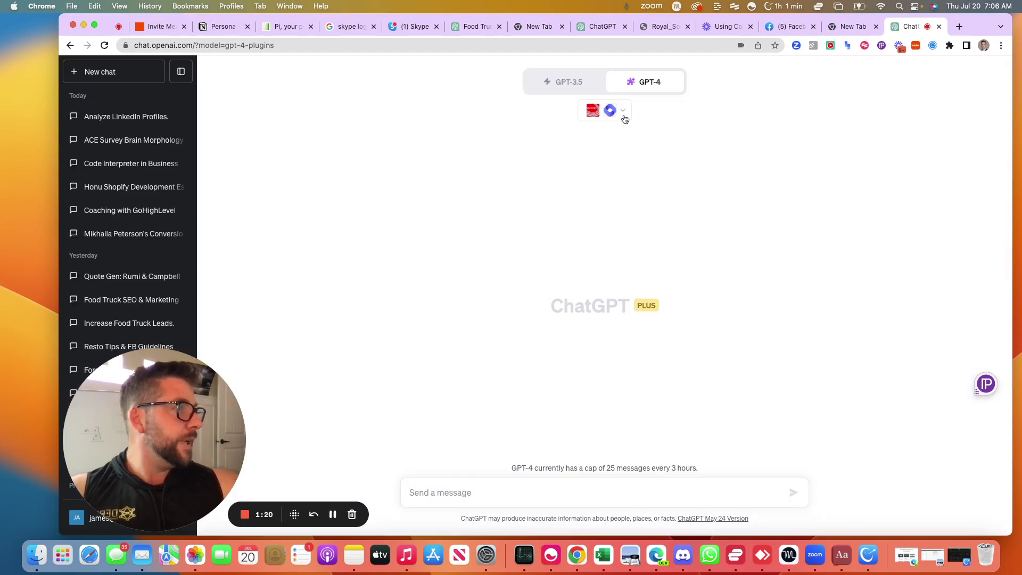
Step: Enable the midpage caselaw plugin for this chat
{"action": "left_click", "coordinate": [622, 111]}
{"action": "scroll", "coordinate": [595, 178], "scroll_direction": "up", "scroll_amount": 10}
{"action": "scroll", "coordinate": [594, 177], "scroll_direction": "up", "scroll_amount": 3}
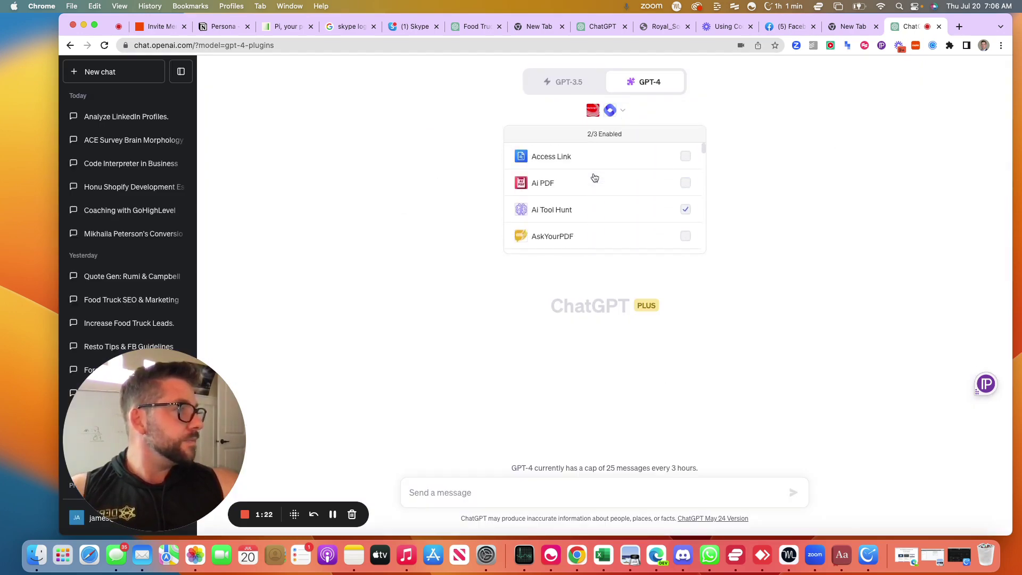
{"action": "scroll", "coordinate": [592, 180], "scroll_direction": "down", "scroll_amount": 5}
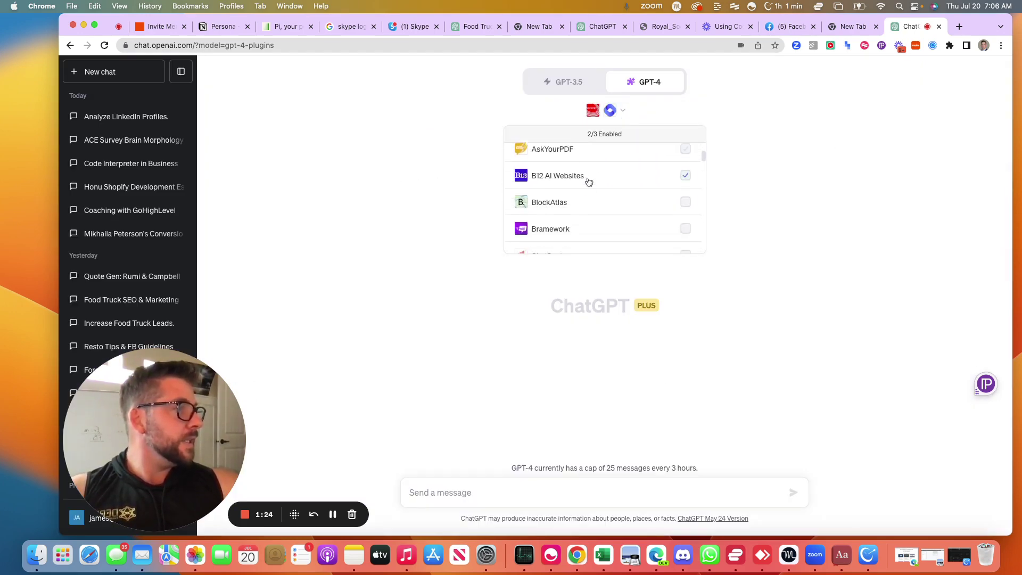
{"action": "scroll", "coordinate": [589, 183], "scroll_direction": "down", "scroll_amount": 5}
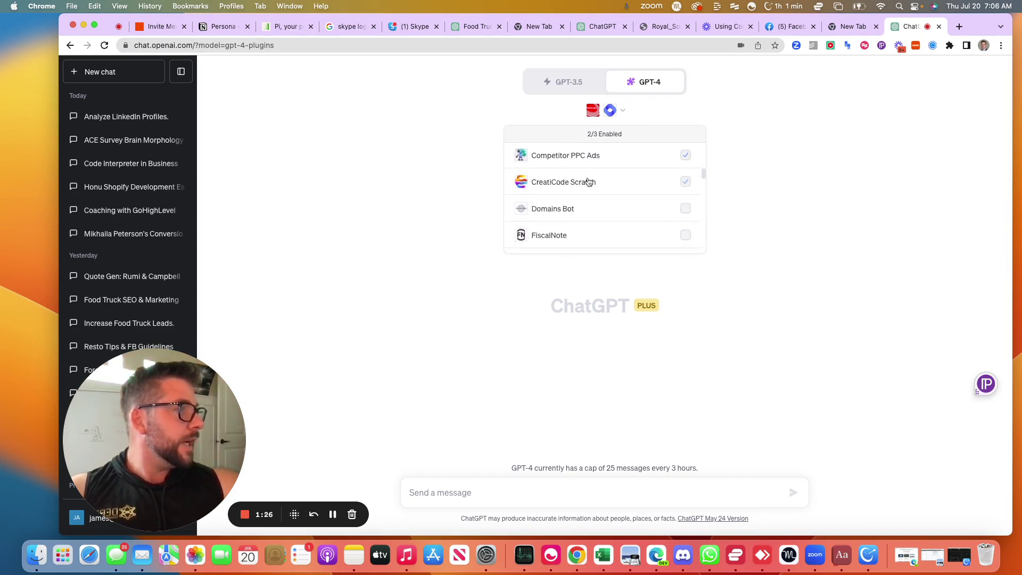
{"action": "scroll", "coordinate": [588, 183], "scroll_direction": "down", "scroll_amount": 5}
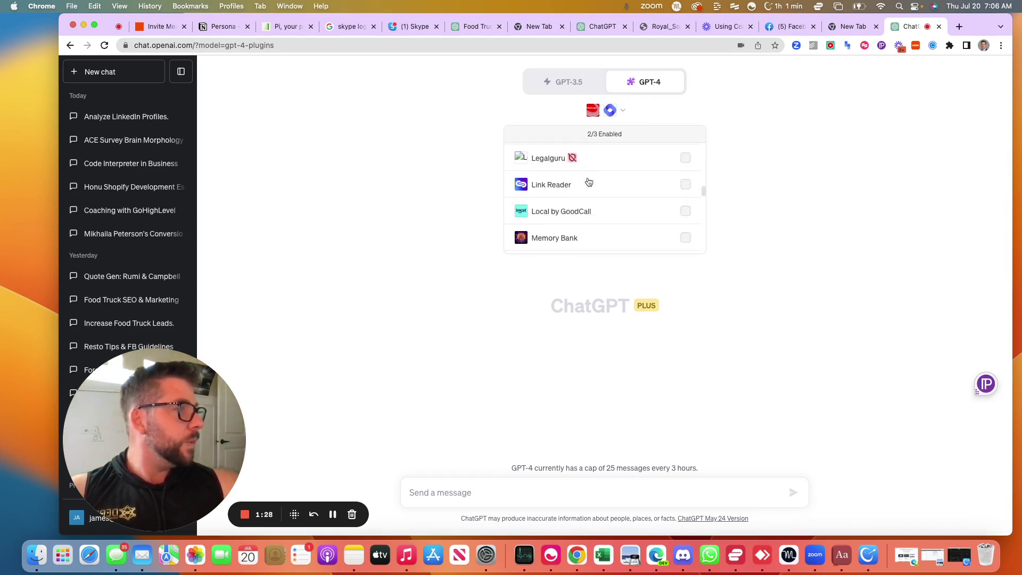
{"action": "scroll", "coordinate": [588, 182], "scroll_direction": "down", "scroll_amount": 1}
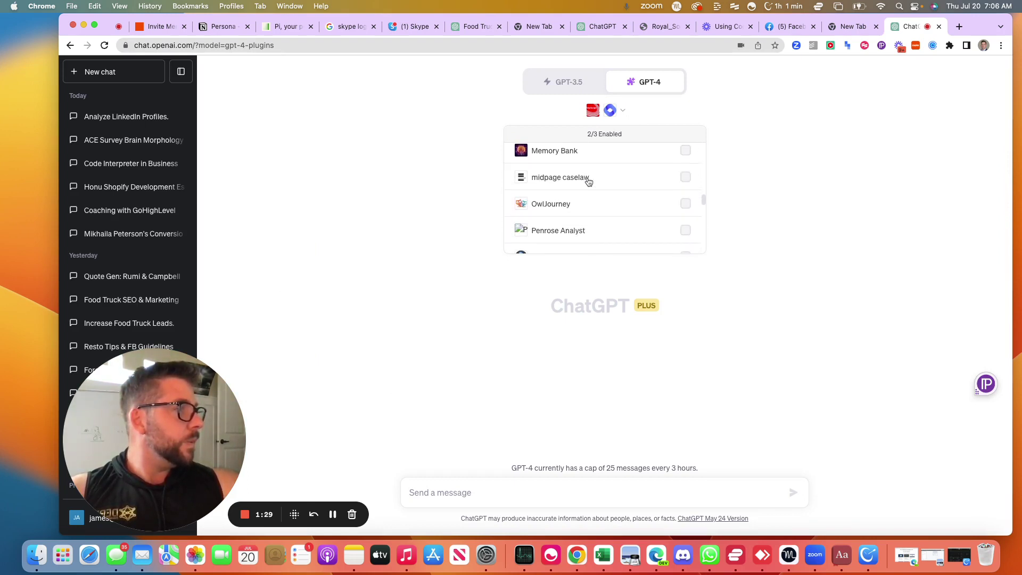
{"action": "left_click", "coordinate": [685, 181]}
Step: Check the remaining installed plugins for those already enabled, and close the plugin list
{"action": "scroll", "coordinate": [632, 205], "scroll_direction": "down", "scroll_amount": 5}
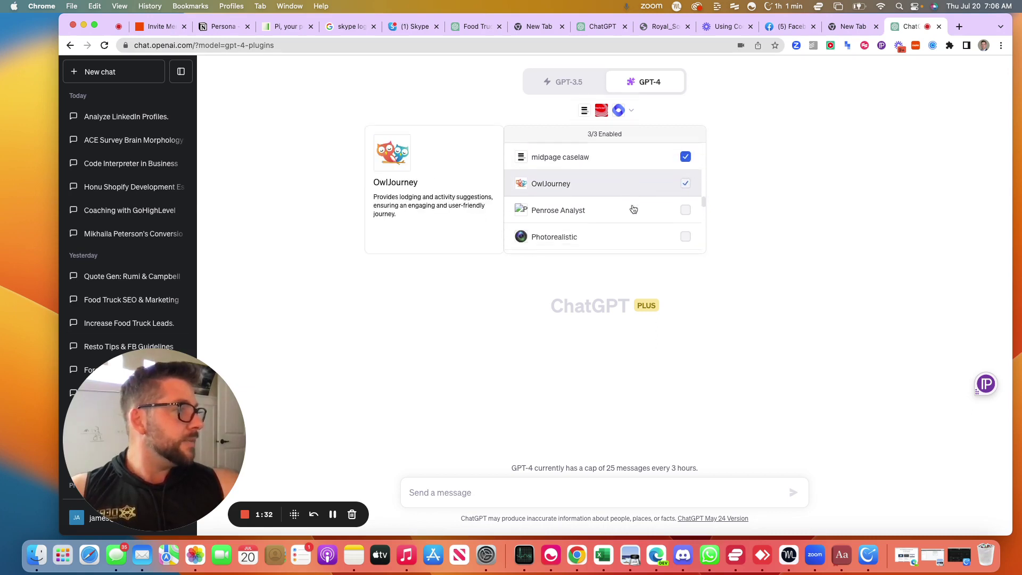
{"action": "scroll", "coordinate": [634, 209], "scroll_direction": "down", "scroll_amount": 5}
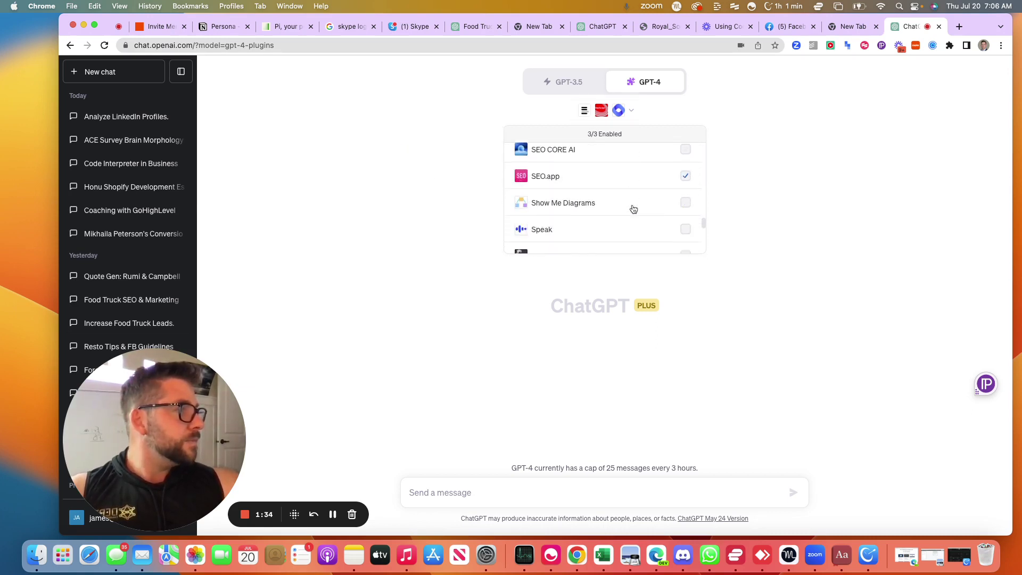
{"action": "scroll", "coordinate": [634, 209], "scroll_direction": "down", "scroll_amount": 4}
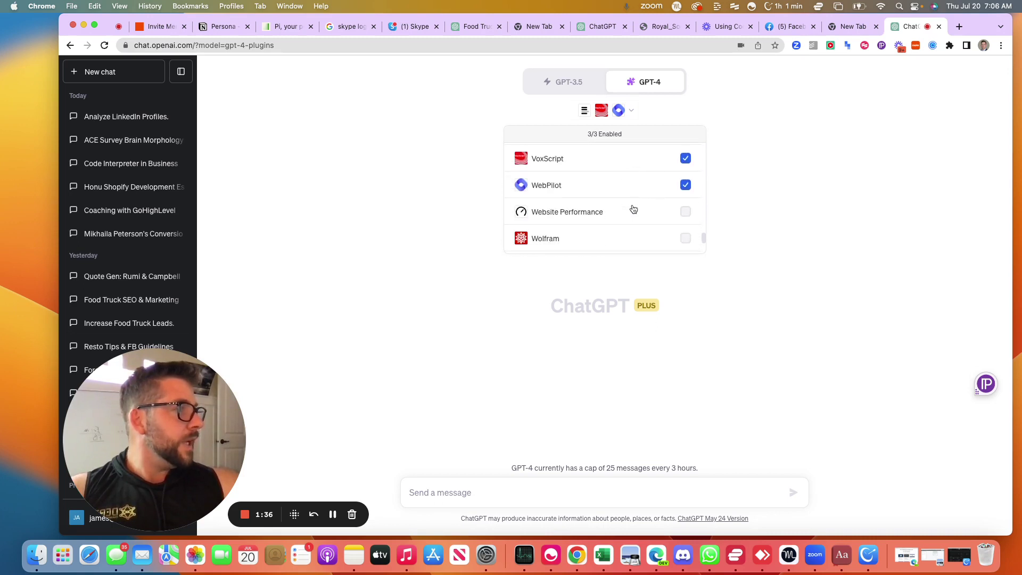
{"action": "scroll", "coordinate": [634, 208], "scroll_direction": "up", "scroll_amount": 1}
{"action": "scroll", "coordinate": [633, 209], "scroll_direction": "down", "scroll_amount": 3}
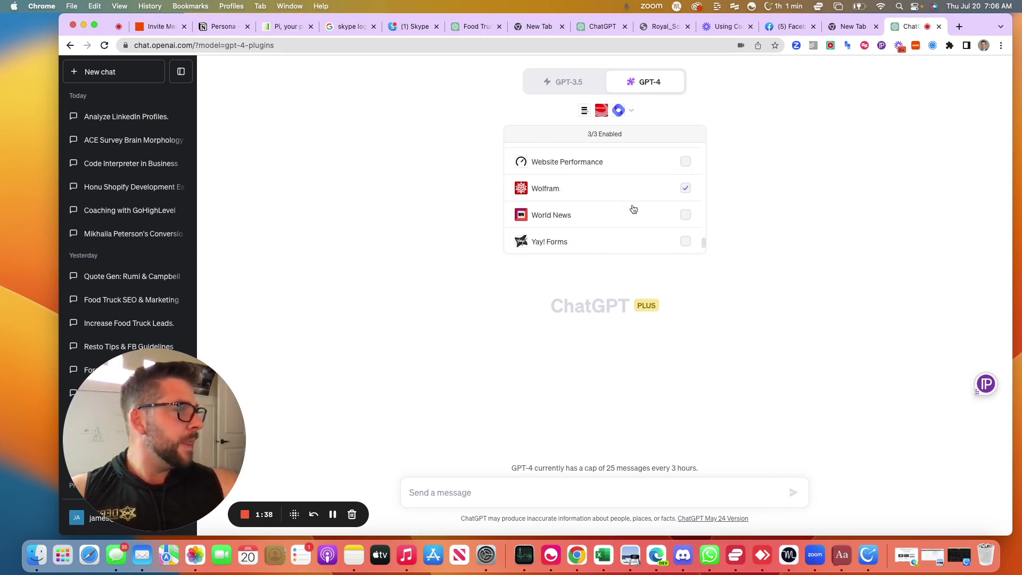
{"action": "left_click", "coordinate": [411, 346]}
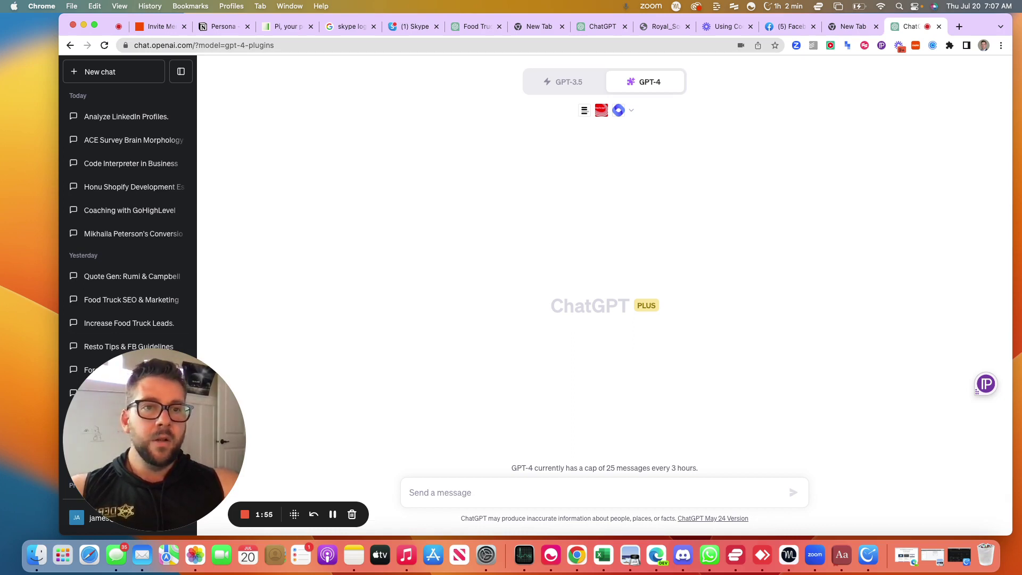
Step: Open the "CONFIDENTIAL June 13 D.E.B.T. Event NDA.pdf" file in the browser, skim the agreement, and close it
{"action": "left_click_drag", "start_coordinate": [16, 375], "coordinate": [536, 506]}
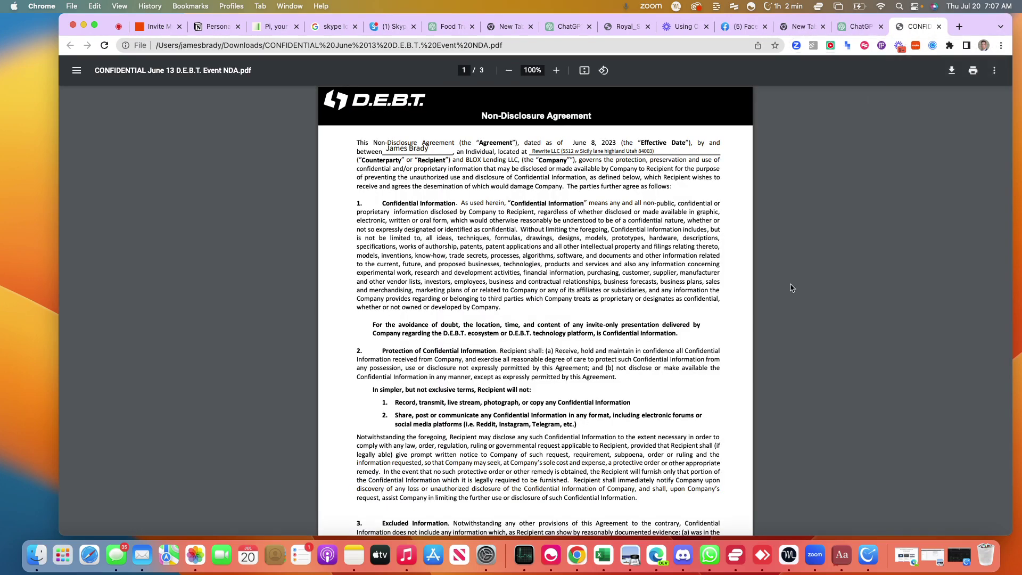
{"action": "scroll", "coordinate": [545, 328], "scroll_direction": "down", "scroll_amount": 1}
{"action": "scroll", "coordinate": [545, 329], "scroll_direction": "down", "scroll_amount": 20}
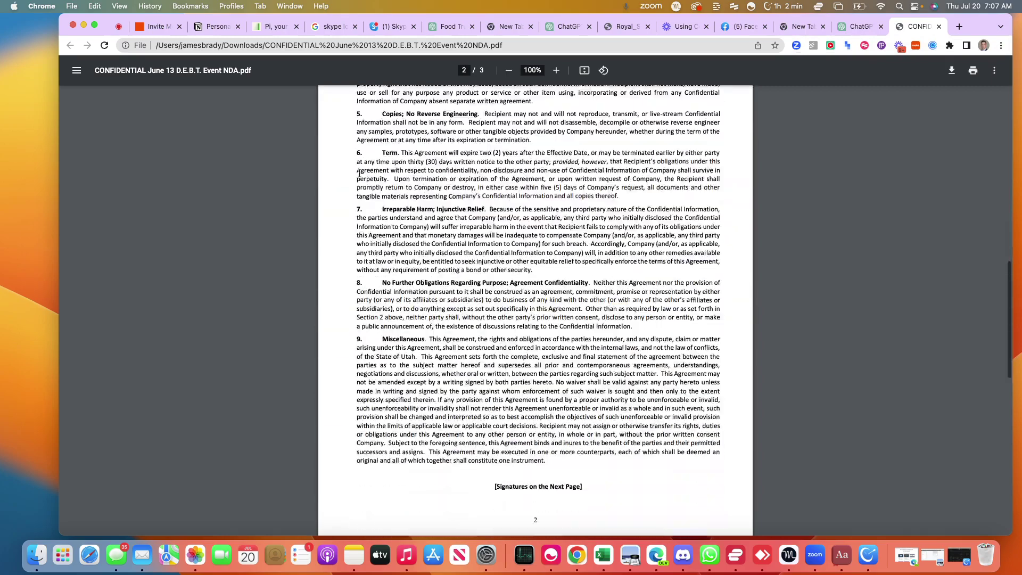
{"action": "scroll", "coordinate": [360, 173], "scroll_direction": "up", "scroll_amount": 20}
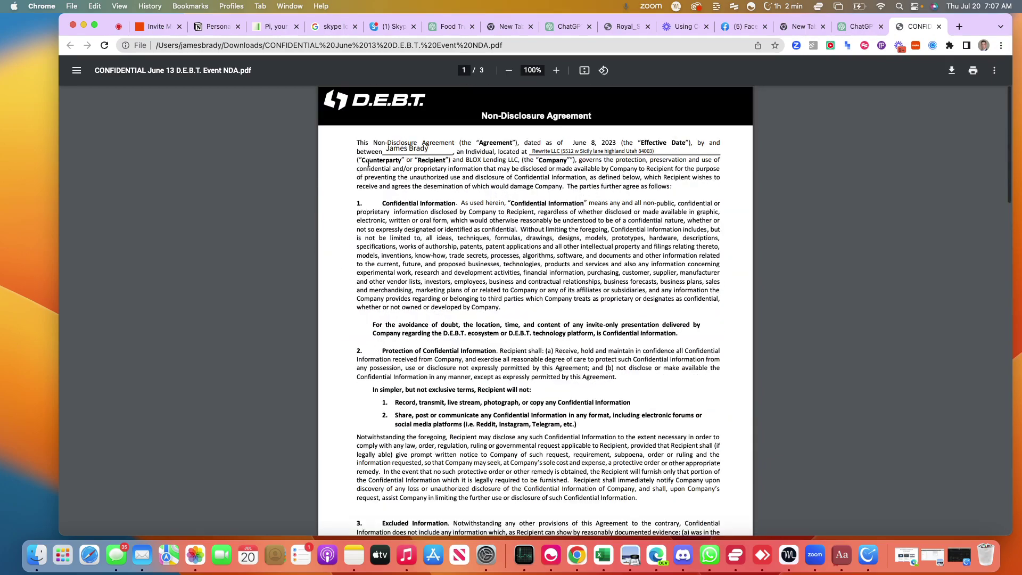
{"action": "left_click", "coordinate": [939, 27]}
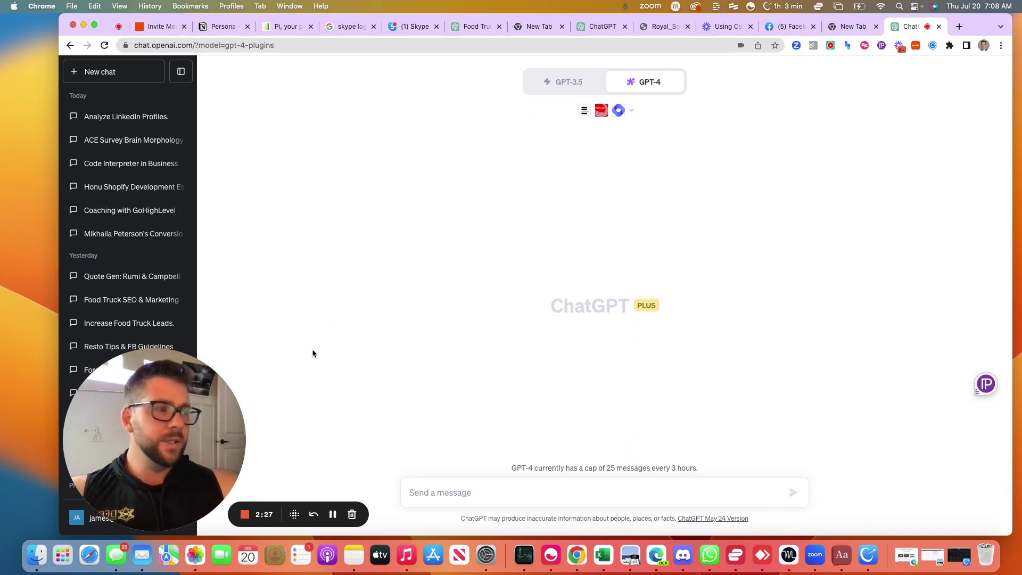
Step: Disable the VoxScript plugin in the installed plugins list
{"action": "mouse_move", "coordinate": [649, 83]}
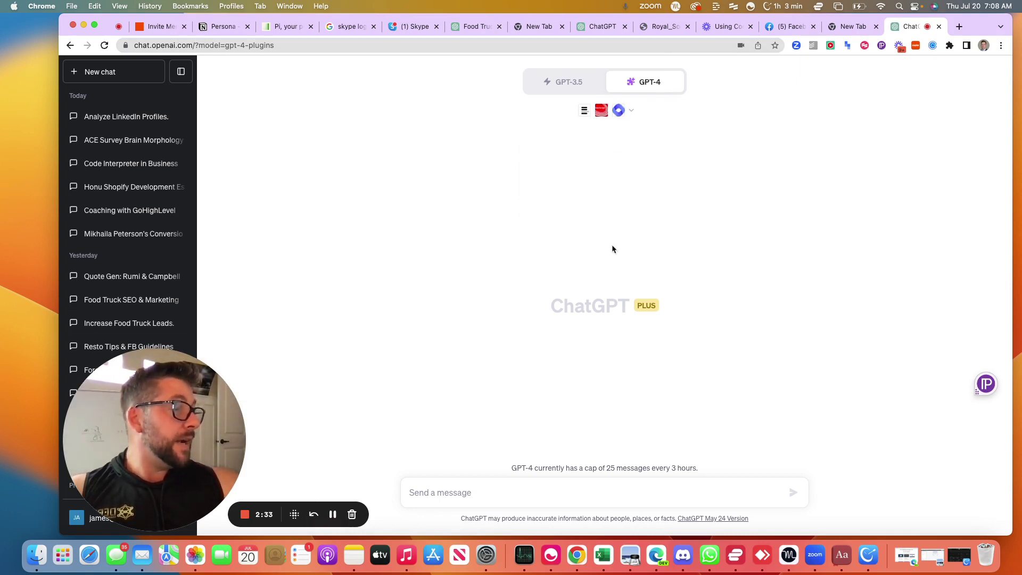
{"action": "left_click", "coordinate": [631, 111]}
{"action": "scroll", "coordinate": [618, 203], "scroll_direction": "down", "scroll_amount": 5}
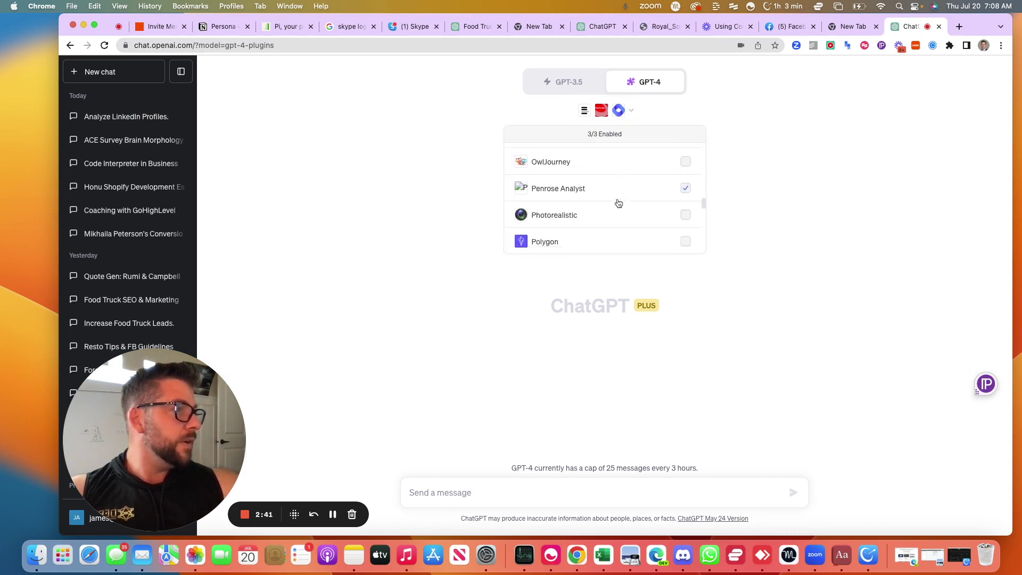
{"action": "scroll", "coordinate": [587, 229], "scroll_direction": "down", "scroll_amount": 6}
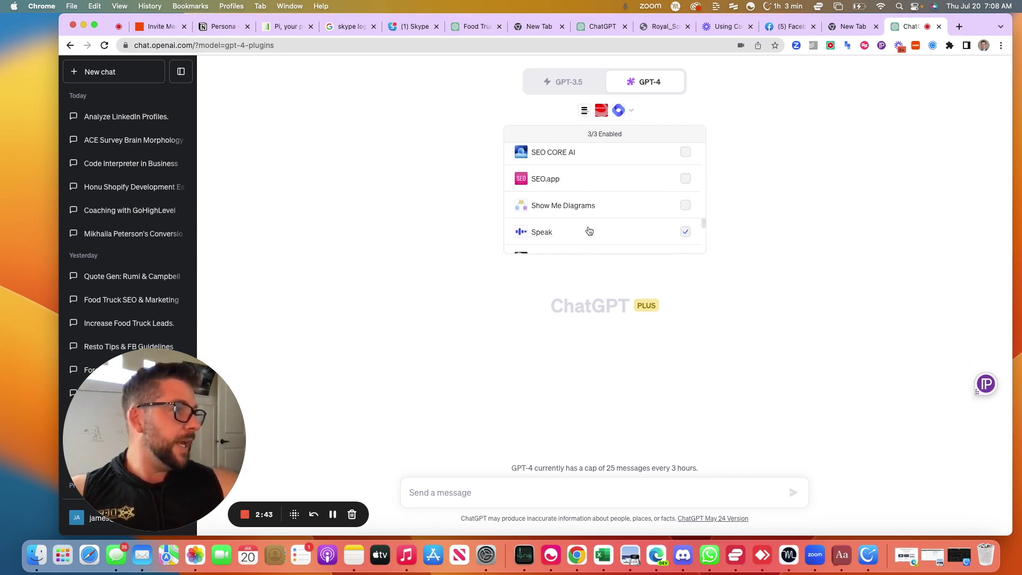
{"action": "scroll", "coordinate": [589, 230], "scroll_direction": "down", "scroll_amount": 4}
{"action": "scroll", "coordinate": [612, 221], "scroll_direction": "up", "scroll_amount": 3}
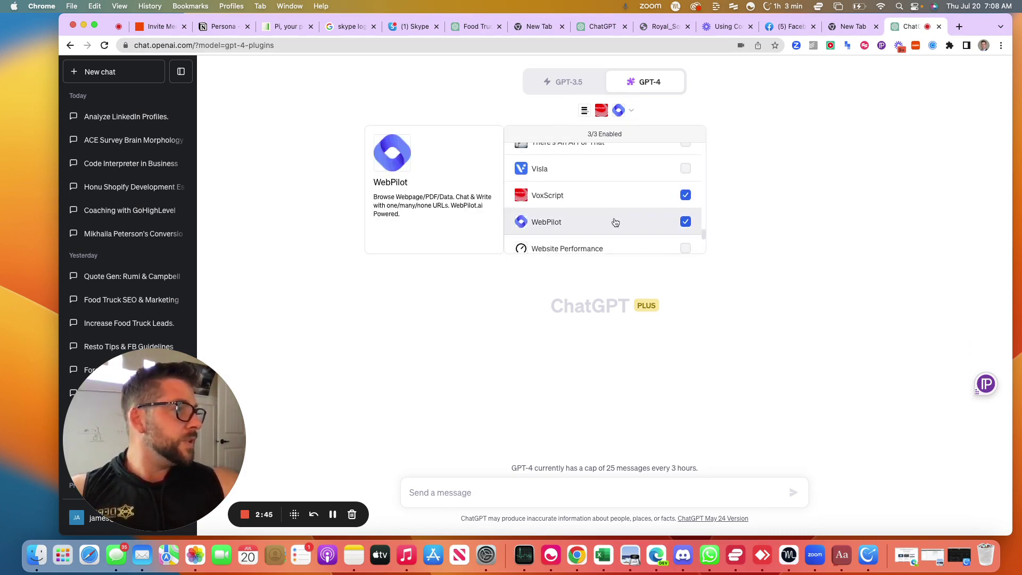
{"action": "left_click", "coordinate": [686, 195]}
{"action": "scroll", "coordinate": [637, 226], "scroll_direction": "down", "scroll_amount": 5}
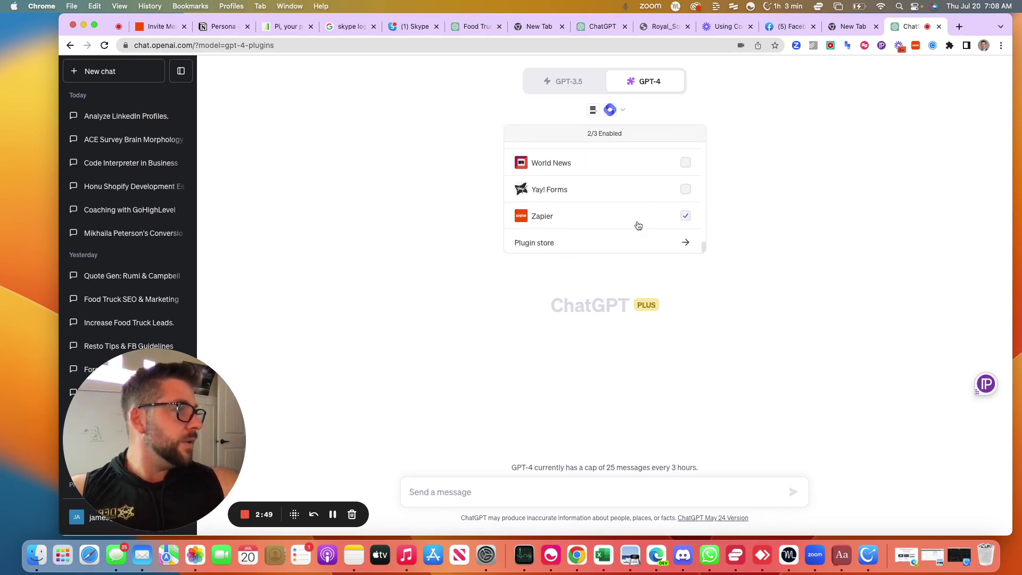
Step: Enable the AskYourPDF plugin for this chat and close the plugin list
{"action": "scroll", "coordinate": [638, 226], "scroll_direction": "up", "scroll_amount": 15}
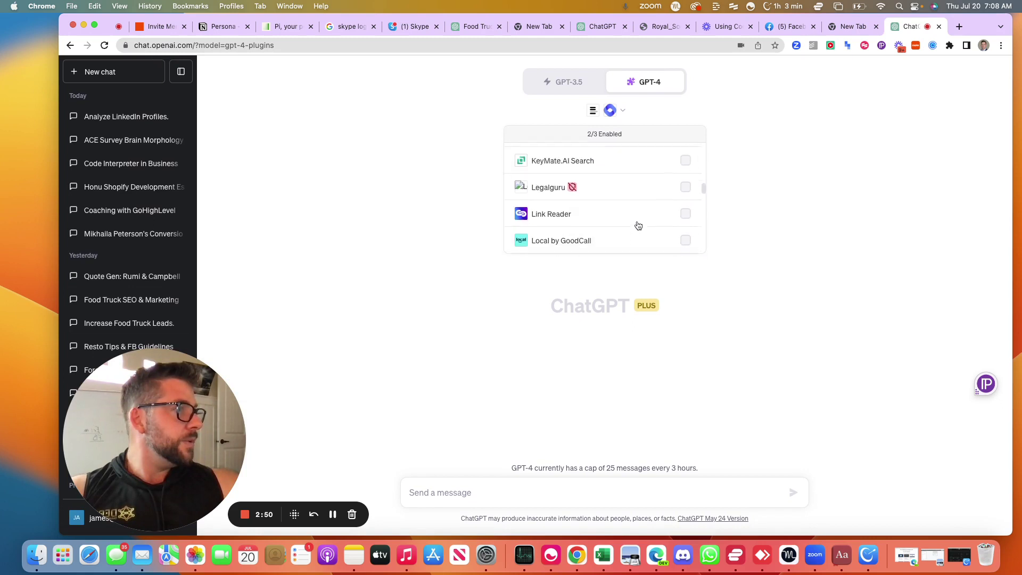
{"action": "scroll", "coordinate": [638, 226], "scroll_direction": "up", "scroll_amount": 15}
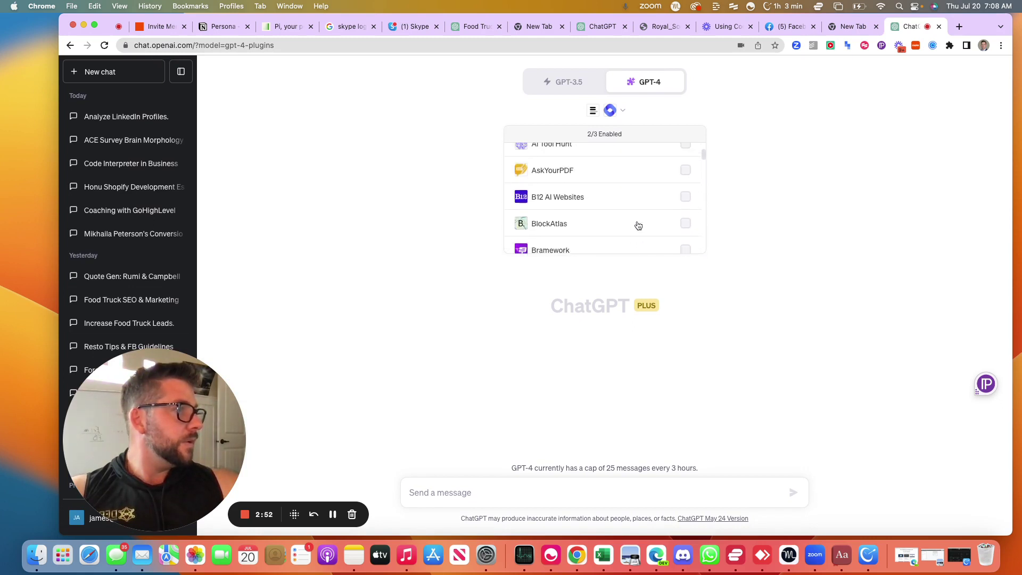
{"action": "scroll", "coordinate": [638, 226], "scroll_direction": "up", "scroll_amount": 2}
{"action": "left_click", "coordinate": [686, 209]}
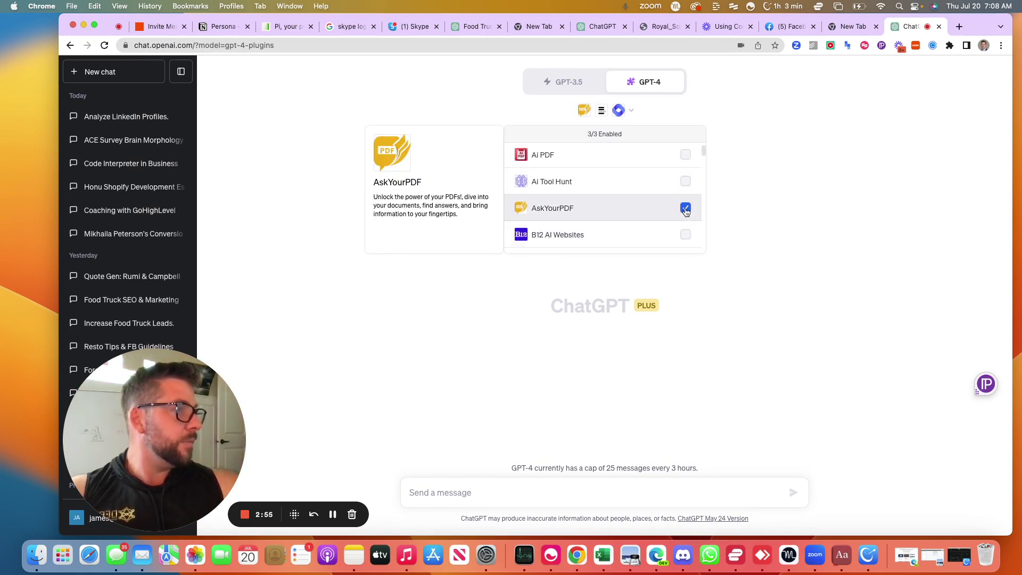
{"action": "left_click", "coordinate": [486, 382]}
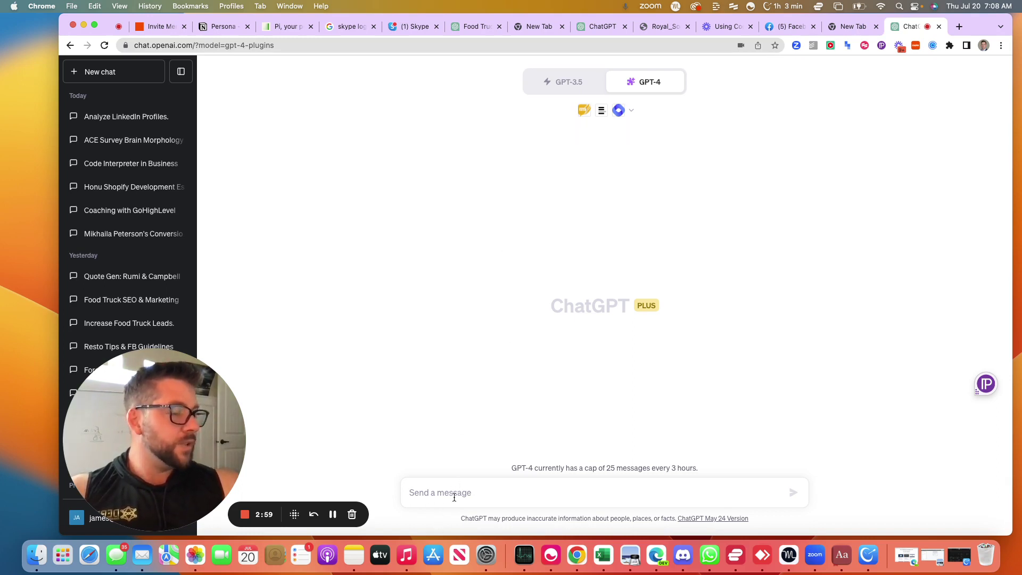
{"action": "type", "text": "ask"}
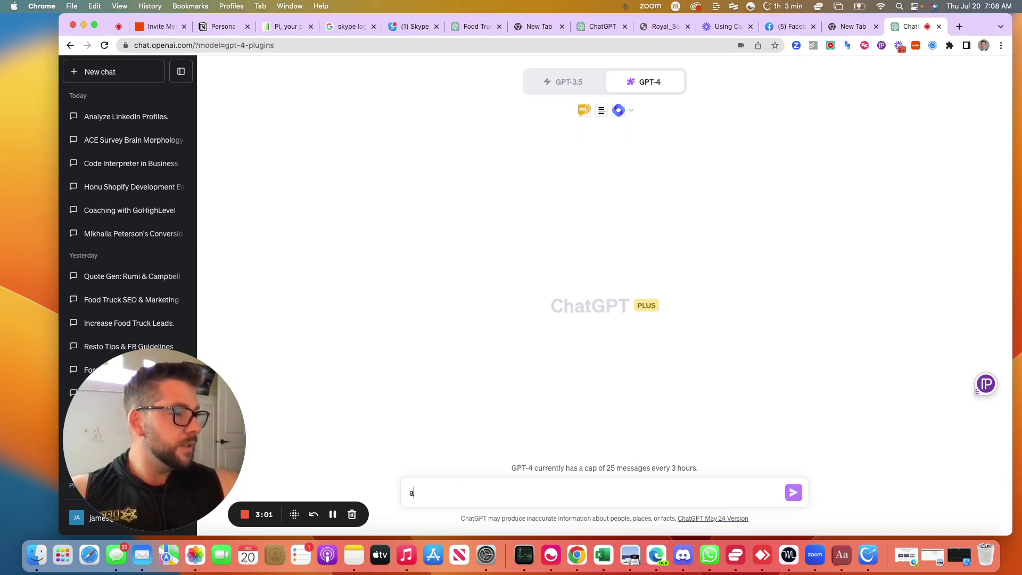
{"action": "key", "text": "BackSpace"}
{"action": "key", "text": "BackSpace"}
{"action": "key", "text": "BackSpace"}
{"action": "type", "text": "Whos me"}
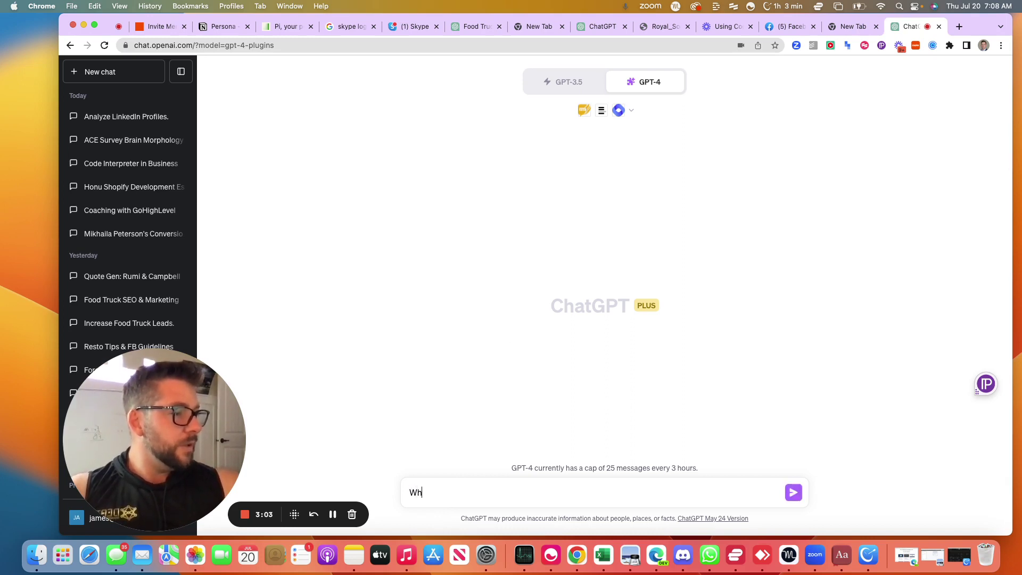
{"action": "key", "text": "BackSpace"}
{"action": "key", "text": "BackSpace"}
{"action": "key", "text": "BackSpace"}
{"action": "key", "text": "BackSpace"}
{"action": "key", "text": "BackSpace"}
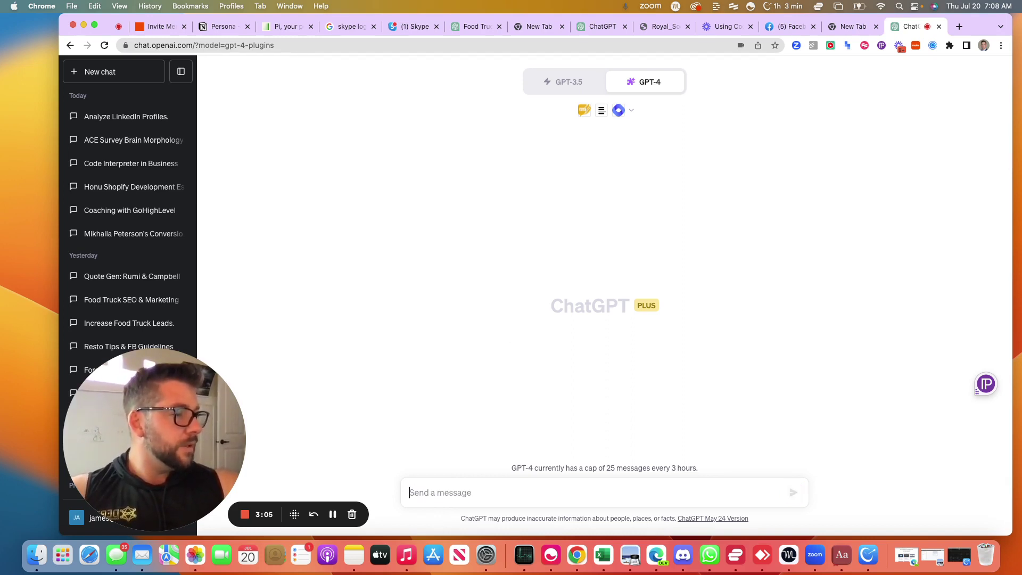
Step: Send the message "Show me how to use ask your PDF" in the new chat
{"action": "type", "text": "Show me how to u"}
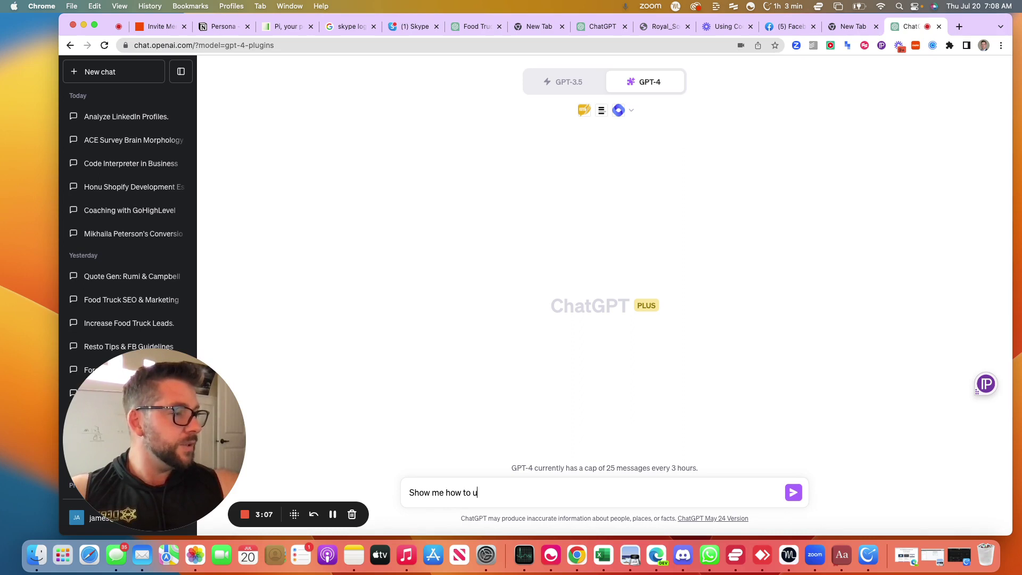
{"action": "type", "text": "se ask y"}
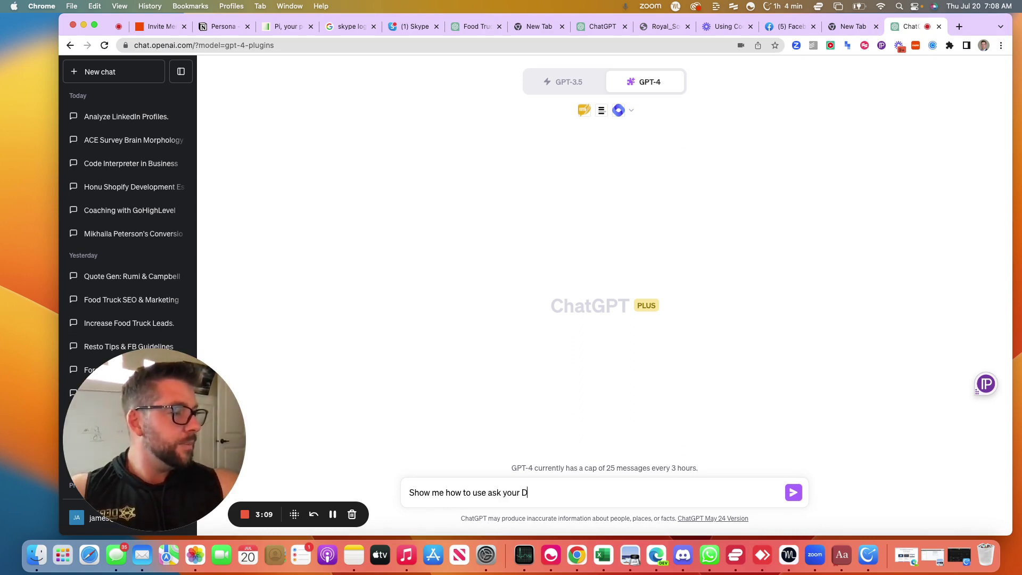
{"action": "type", "text": "our PFD"}
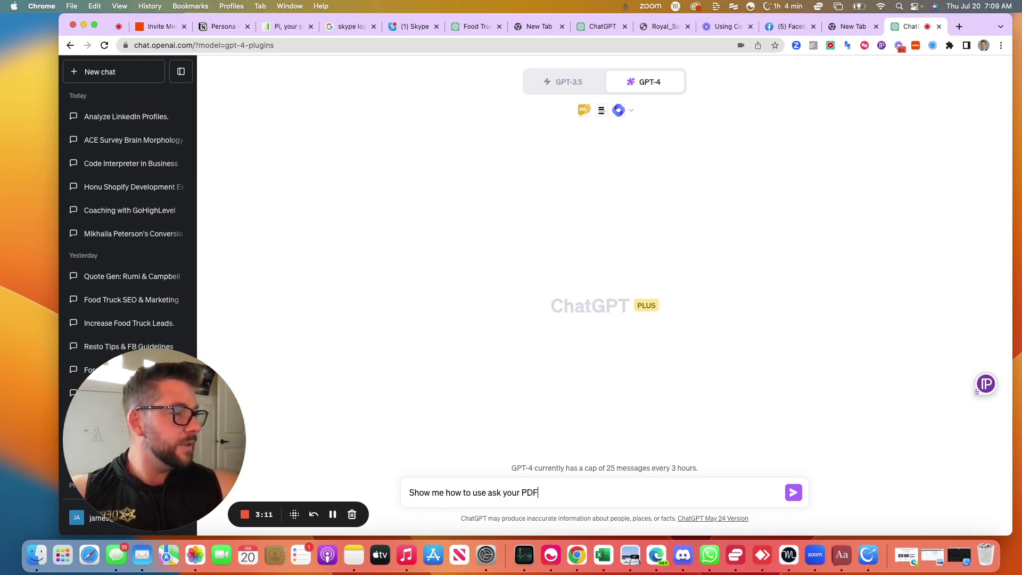
{"action": "key", "text": "Return"}
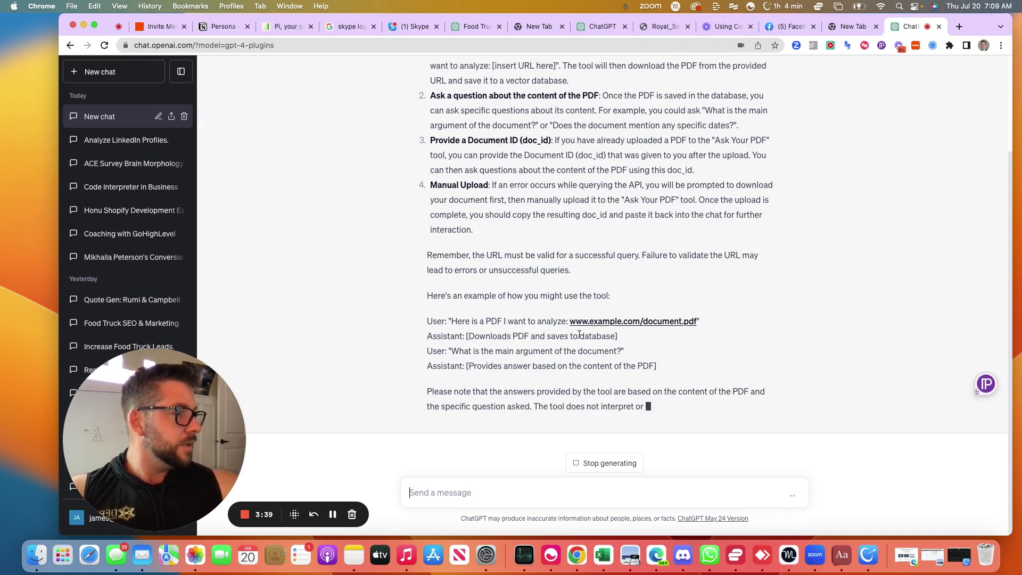
Step: Open the example document.pdf link from the reply and close the page it loads
{"action": "left_click", "coordinate": [640, 308]}
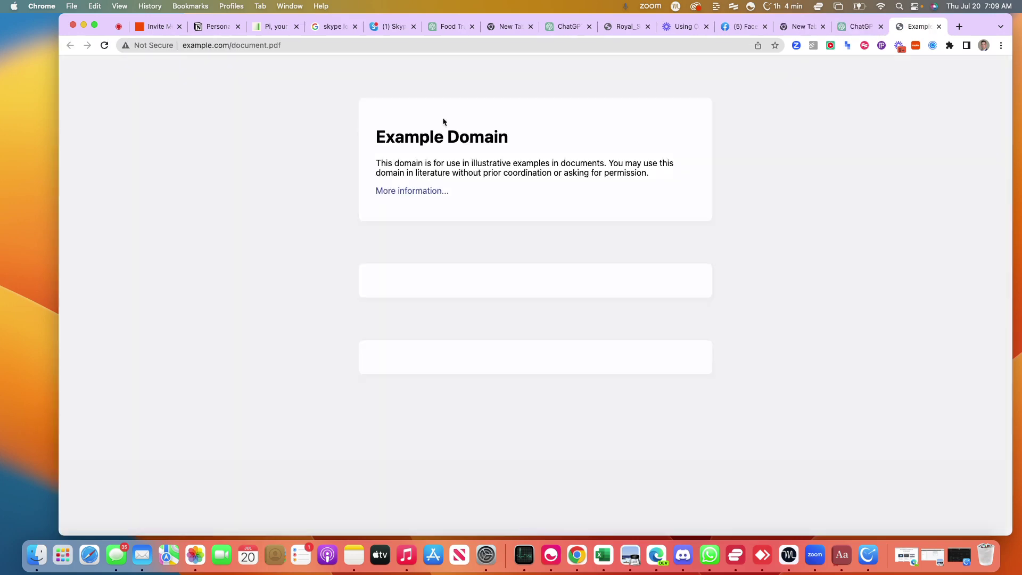
{"action": "left_click", "coordinate": [937, 26]}
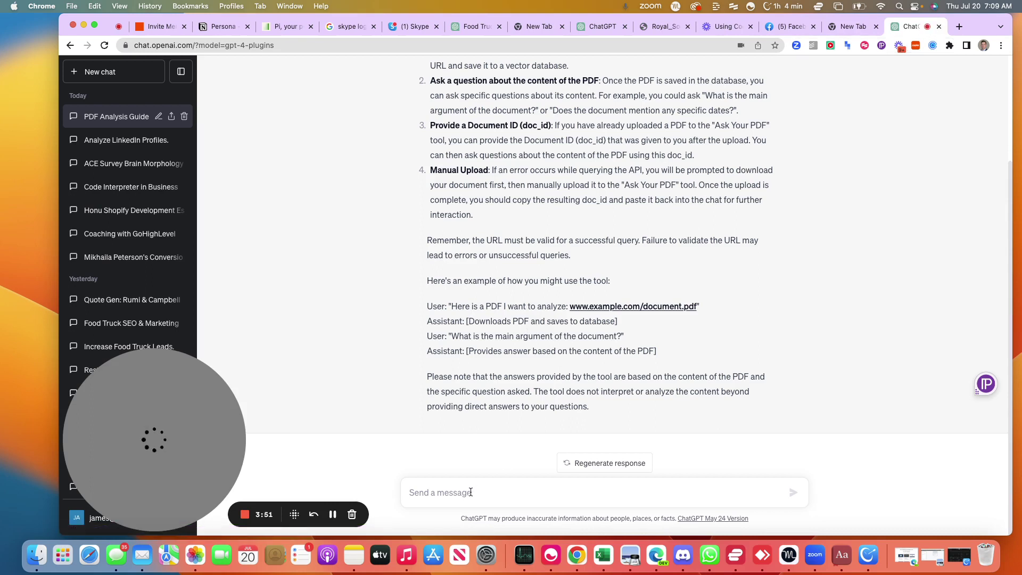
Step: Send the follow-up message "Give me a link to ask your pdf"
{"action": "type", "text": "Give"}
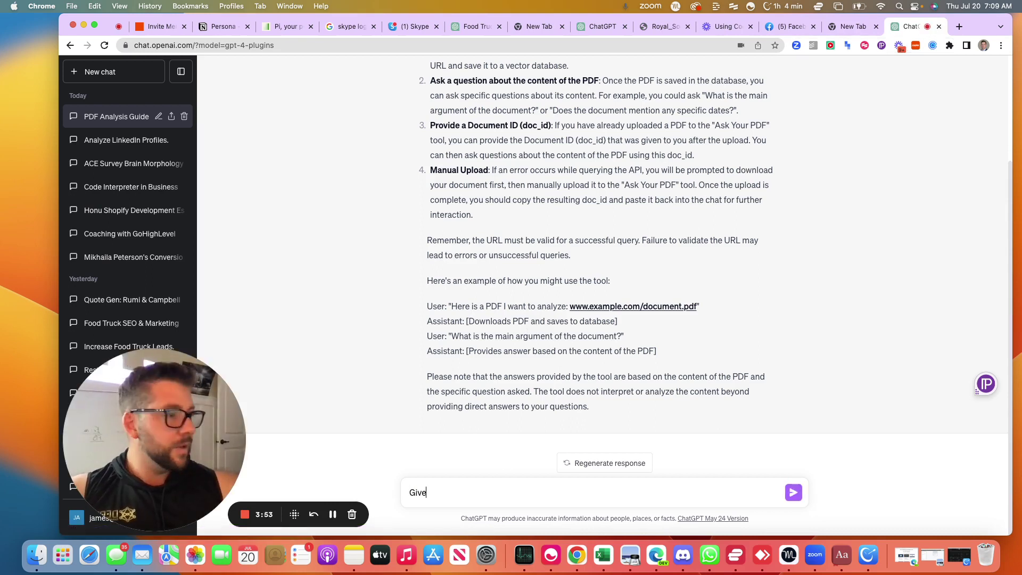
{"action": "type", "text": " me a li"}
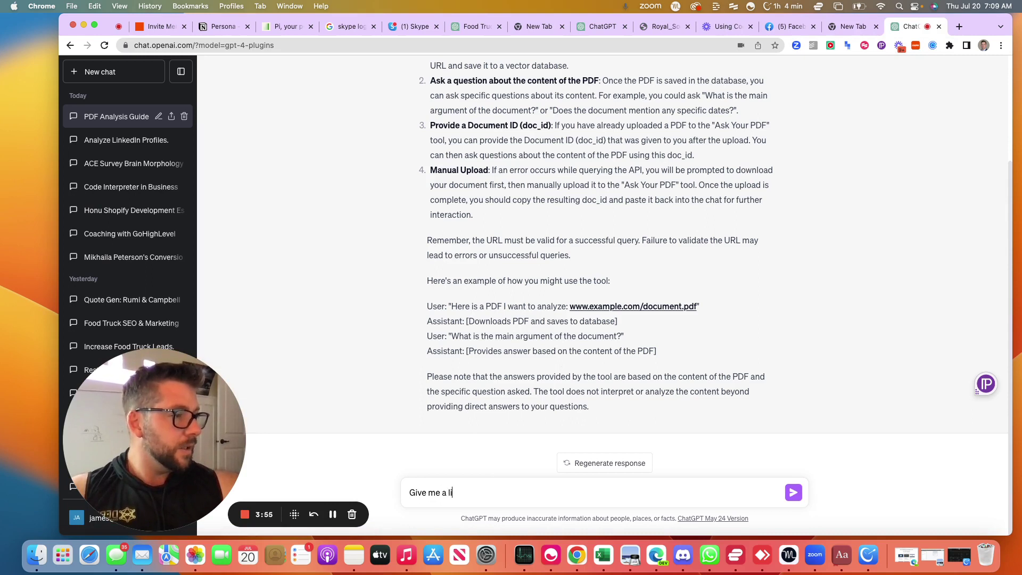
{"action": "type", "text": "nk"}
{"action": "key", "text": "BackSpace"}
{"action": "key", "text": "BackSpace"}
{"action": "type", "text": "ink to"}
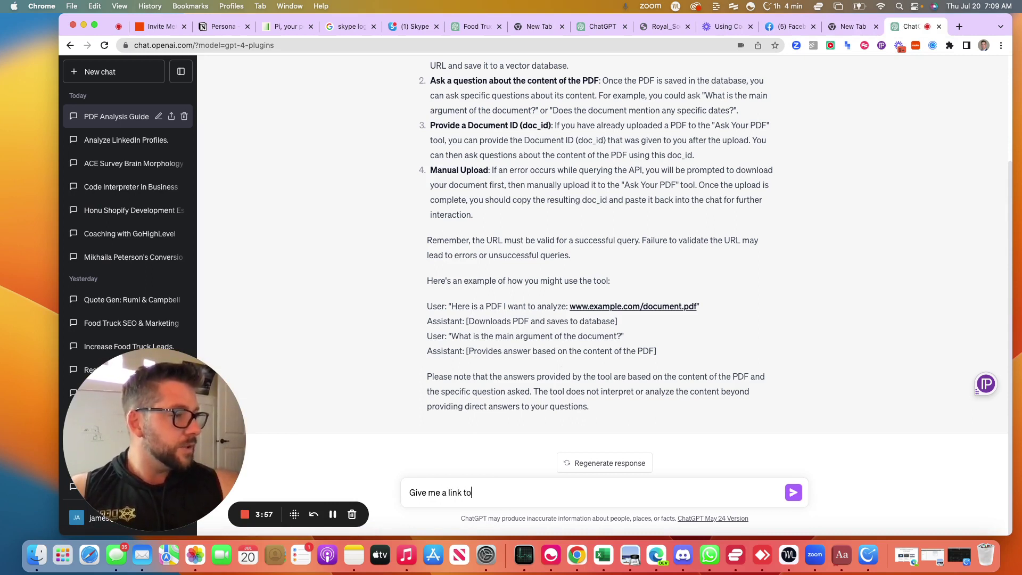
{"action": "type", "text": " ask your pd"}
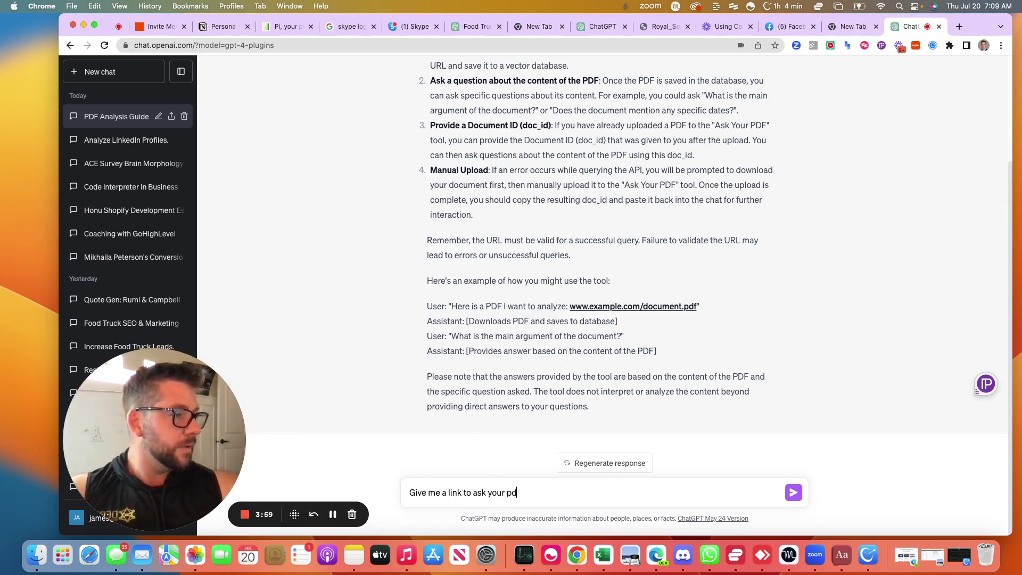
{"action": "type", "text": "f"}
{"action": "key", "text": "Return"}
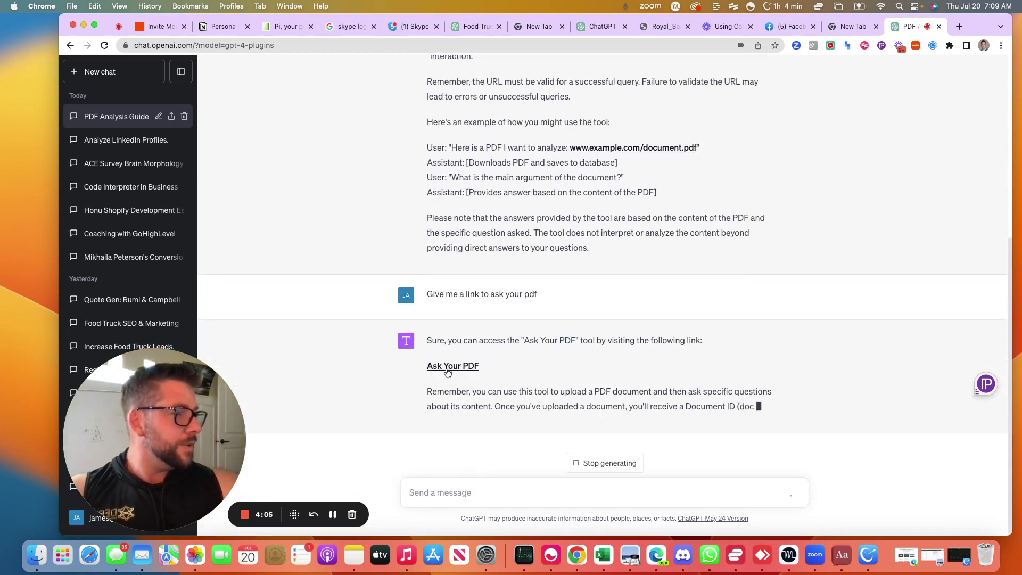
Step: Upload the "CONFIDENTIAL June 13 D.E.B.T. Event NDA.pdf" file to the linked Ask Your PDF site and copy its chat's share link
{"action": "left_click", "coordinate": [447, 368]}
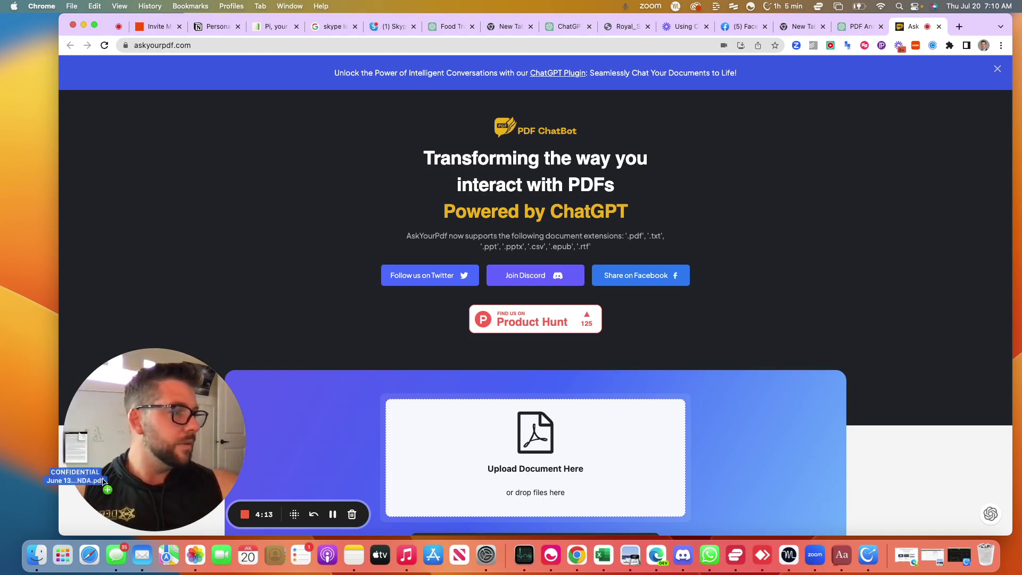
{"action": "left_click_drag", "start_coordinate": [103, 484], "coordinate": [553, 475]}
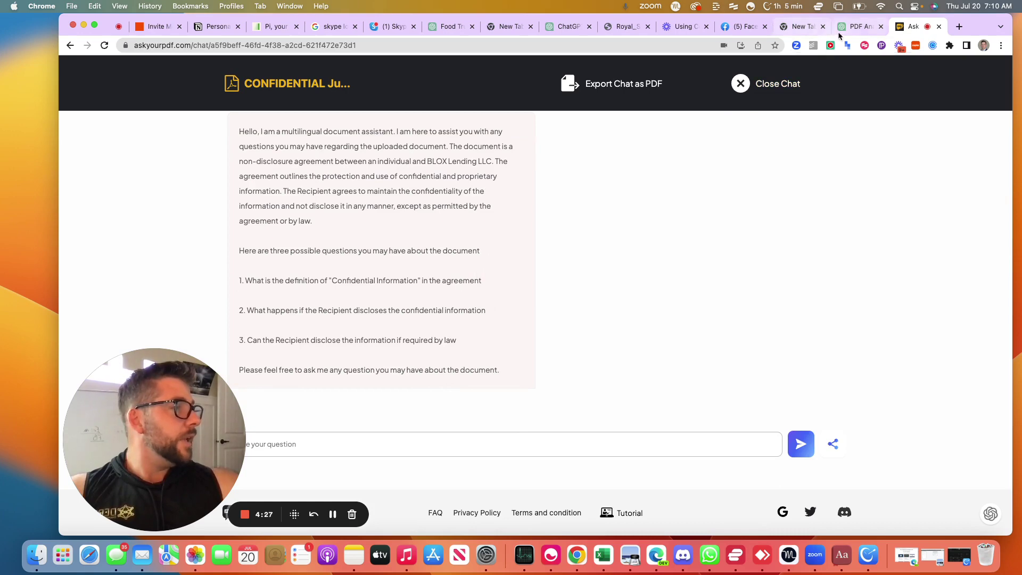
{"action": "left_click", "coordinate": [834, 445]}
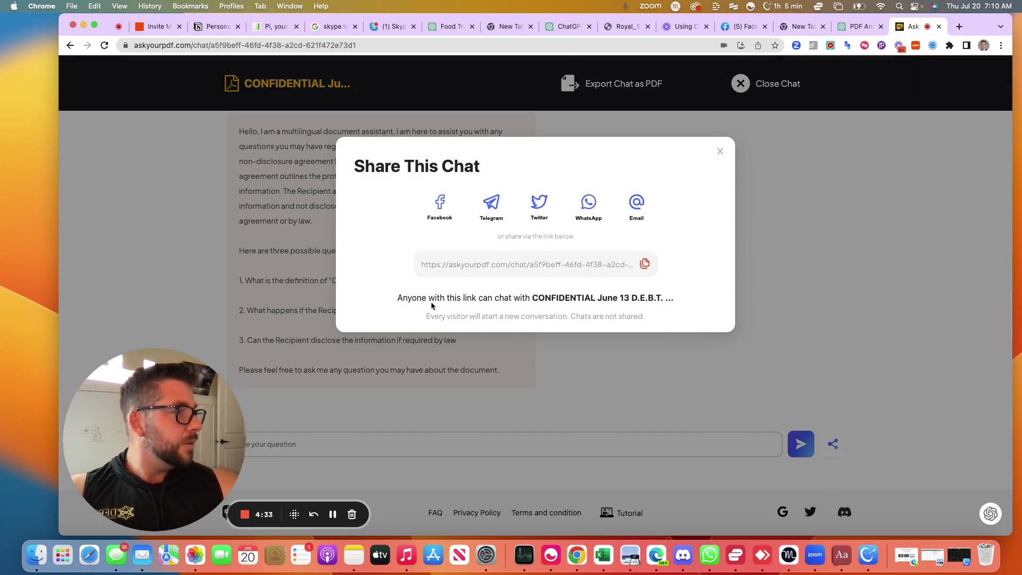
{"action": "left_click", "coordinate": [646, 265]}
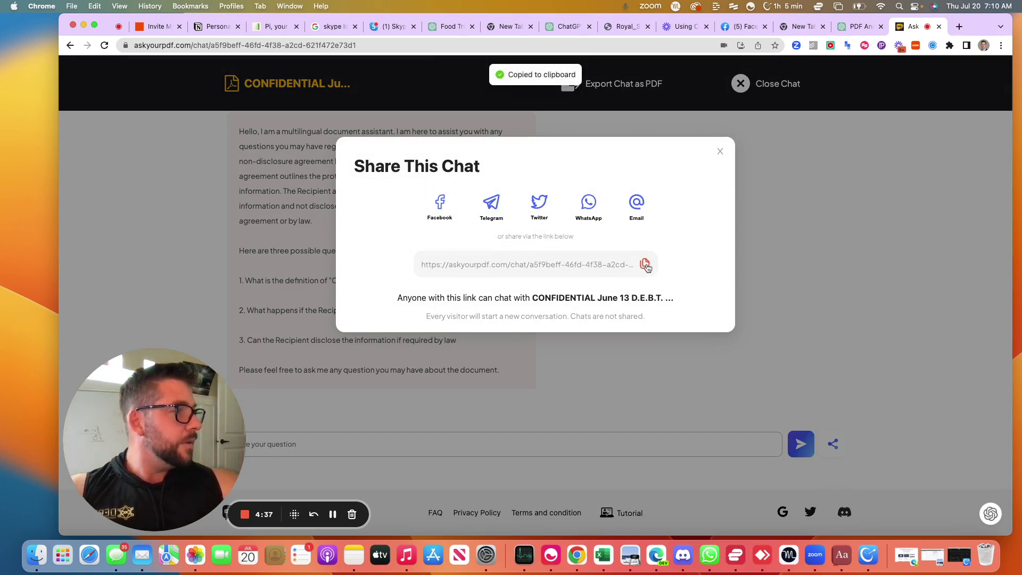
Step: Return to the ChatGPT conversation and send "Please review this document against case law" with the copied document link on a new line
{"action": "left_click", "coordinate": [856, 28]}
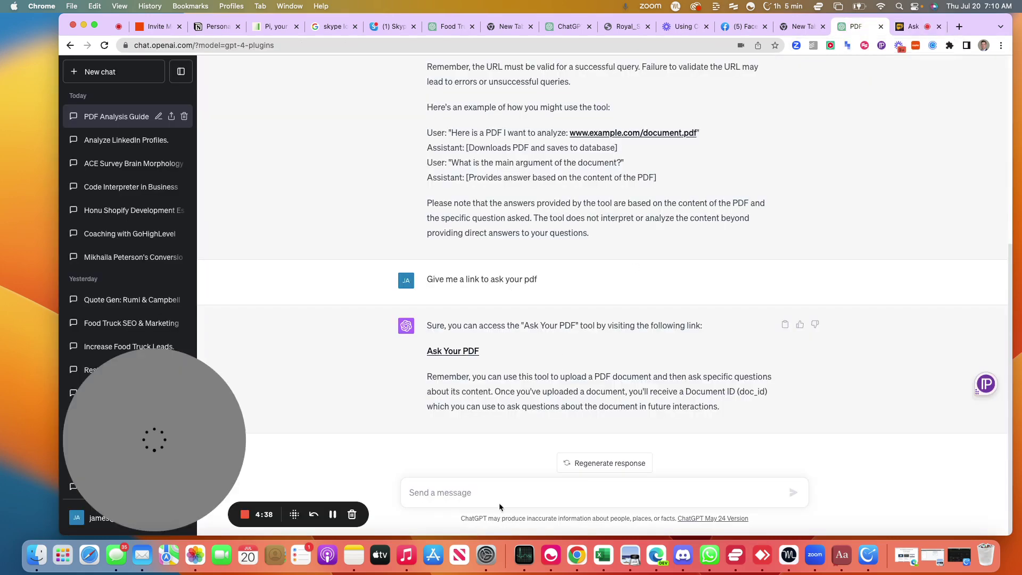
{"action": "type", "text": "Please"}
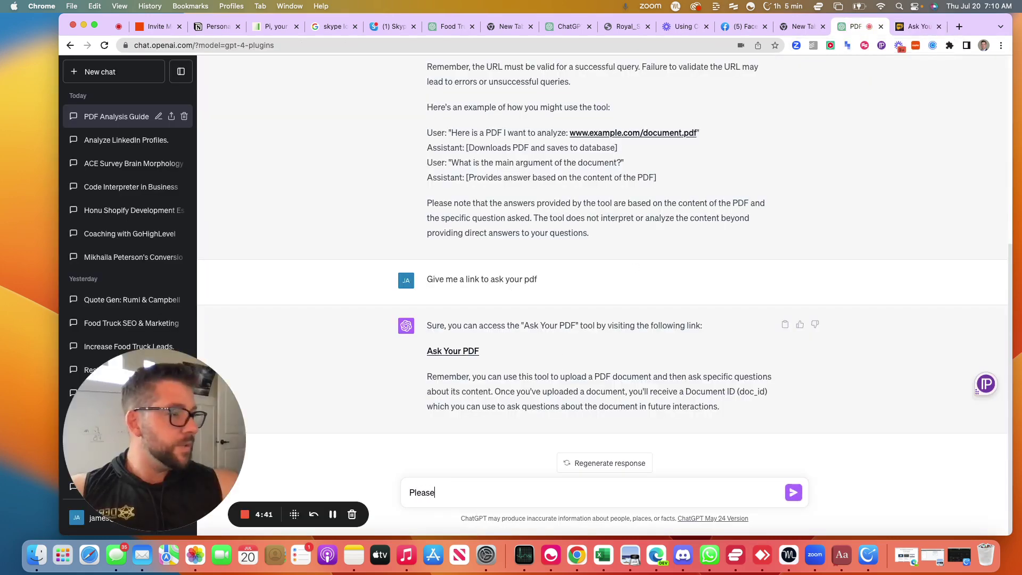
{"action": "type", "text": " rev"}
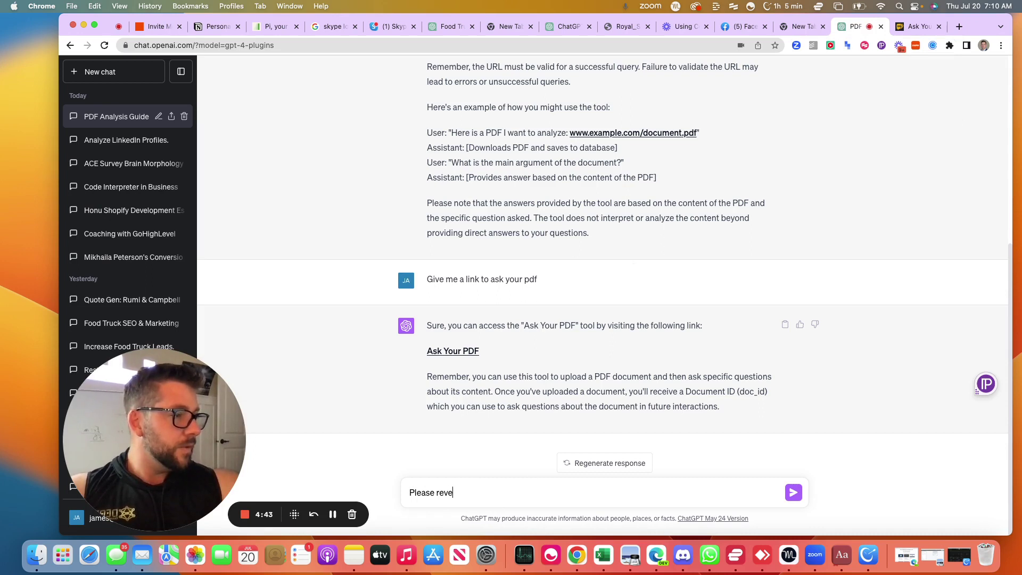
{"action": "type", "text": "iew this "}
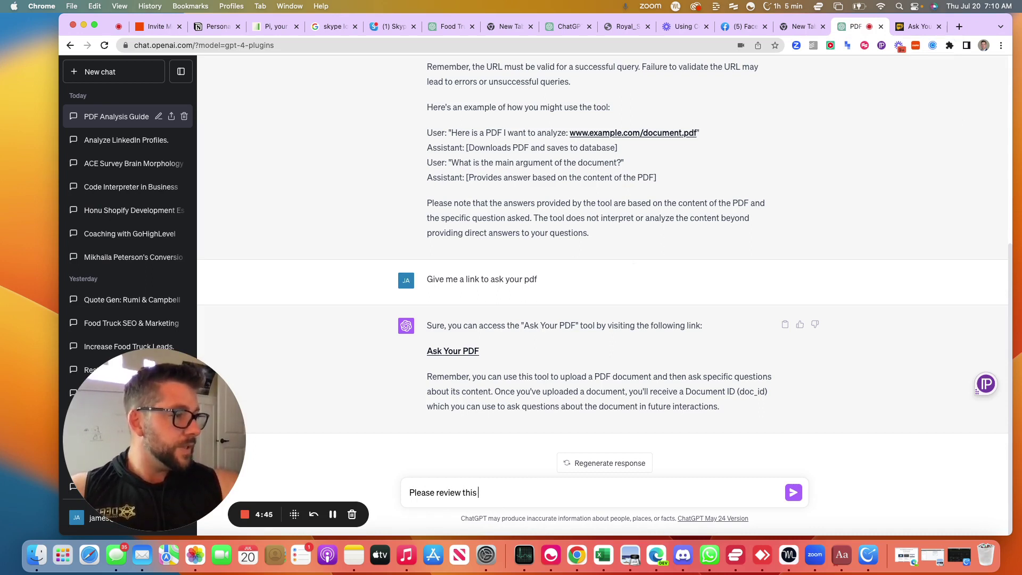
{"action": "type", "text": "document agains t"}
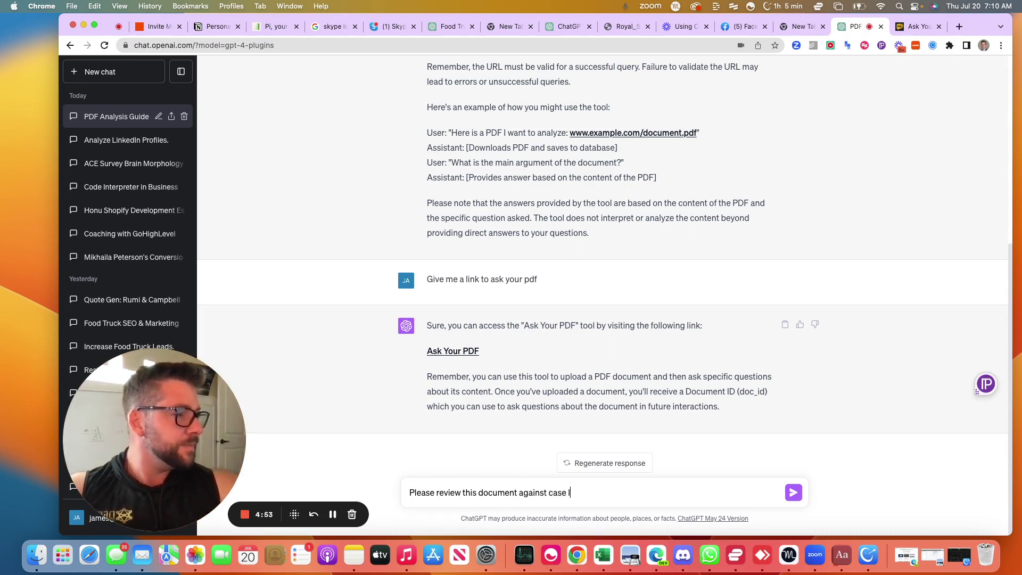
{"action": "type", "text": "case law"}
{"action": "key", "text": "shift+Return"}
{"action": "key", "text": "super+v"}
{"action": "key", "text": "Return"}
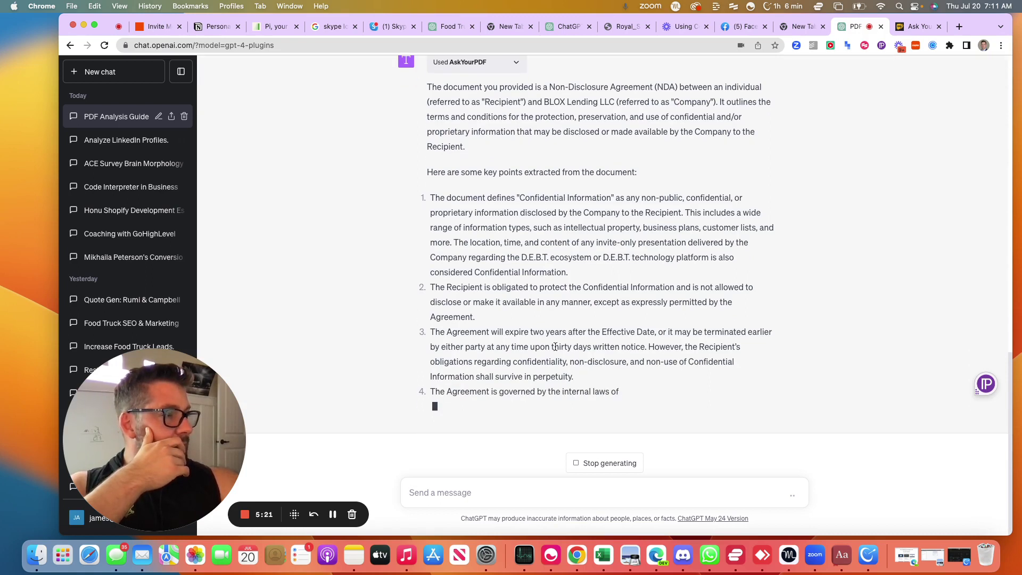
Step: Send the follow-up message "Use mid to look for legal attack points in the document"
{"action": "left_click_drag", "start_coordinate": [591, 306], "coordinate": [514, 318]}
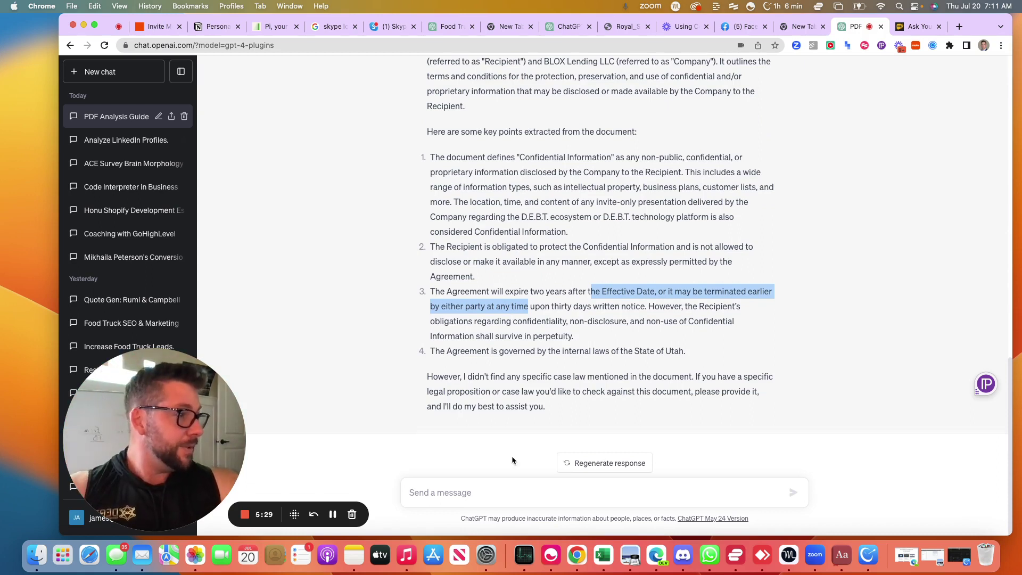
{"action": "scroll", "coordinate": [554, 387], "scroll_direction": "up", "scroll_amount": 15}
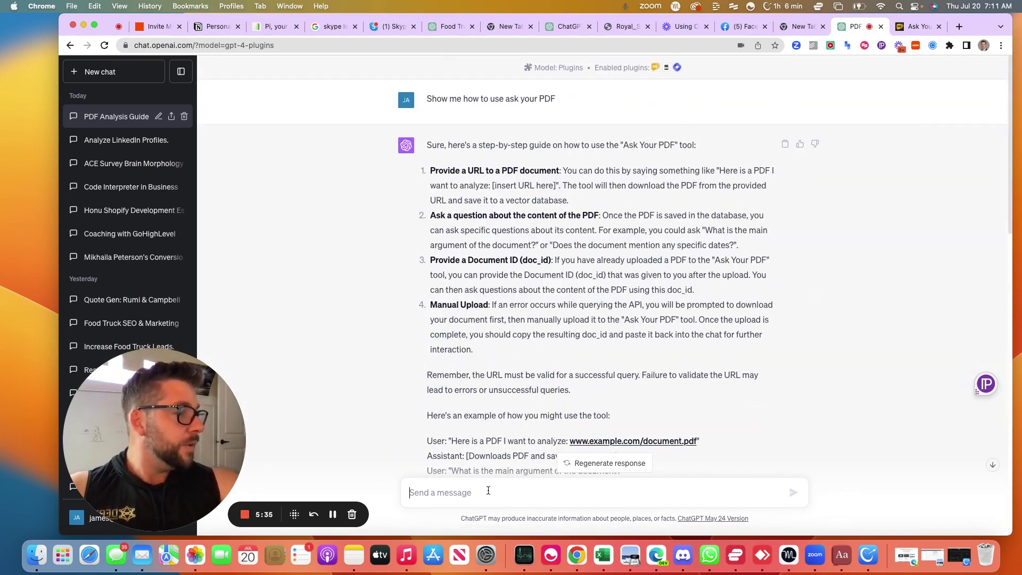
{"action": "type", "text": "Yous"}
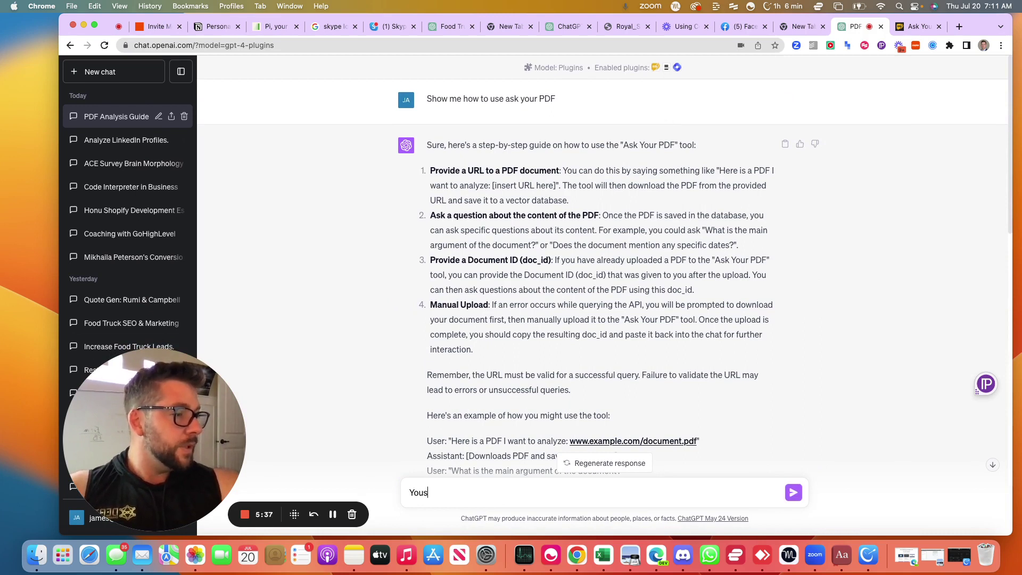
{"action": "key", "text": "BackSpace"}
{"action": "key", "text": "BackSpace"}
{"action": "key", "text": "BackSpace"}
{"action": "type", "text": "Use mid"}
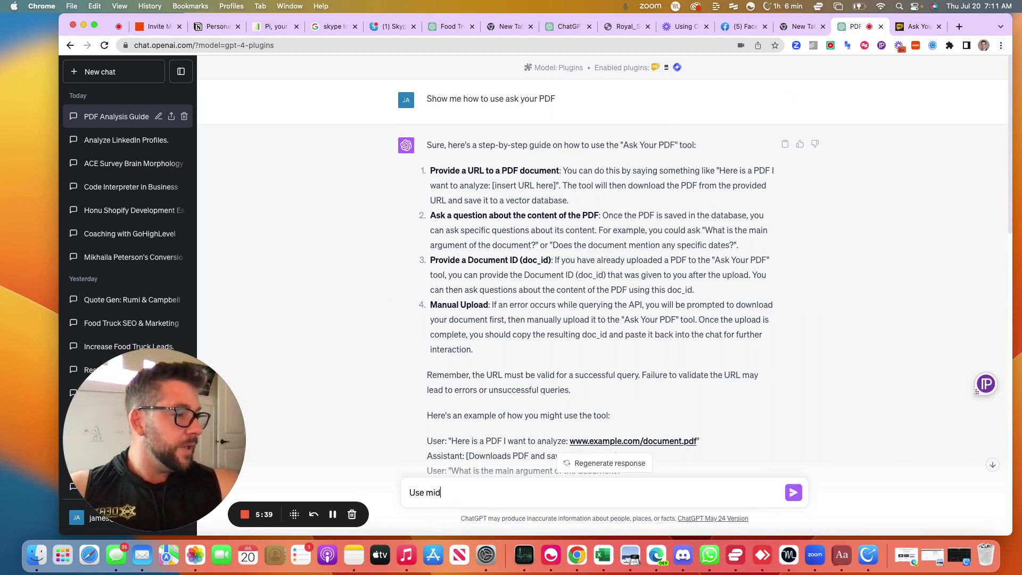
{"action": "type", "text": "to look for w"}
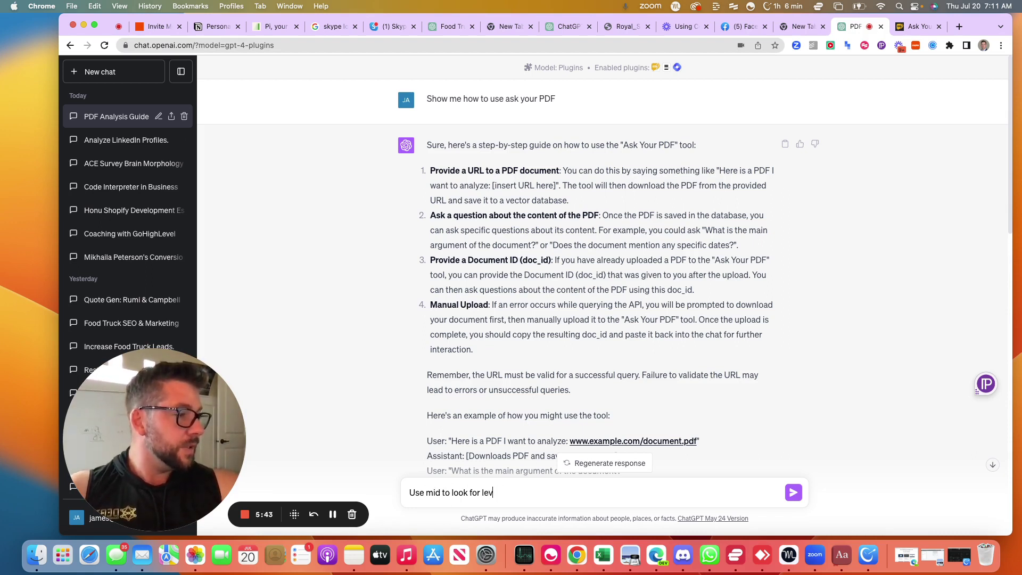
{"action": "type", "text": "egal atta"}
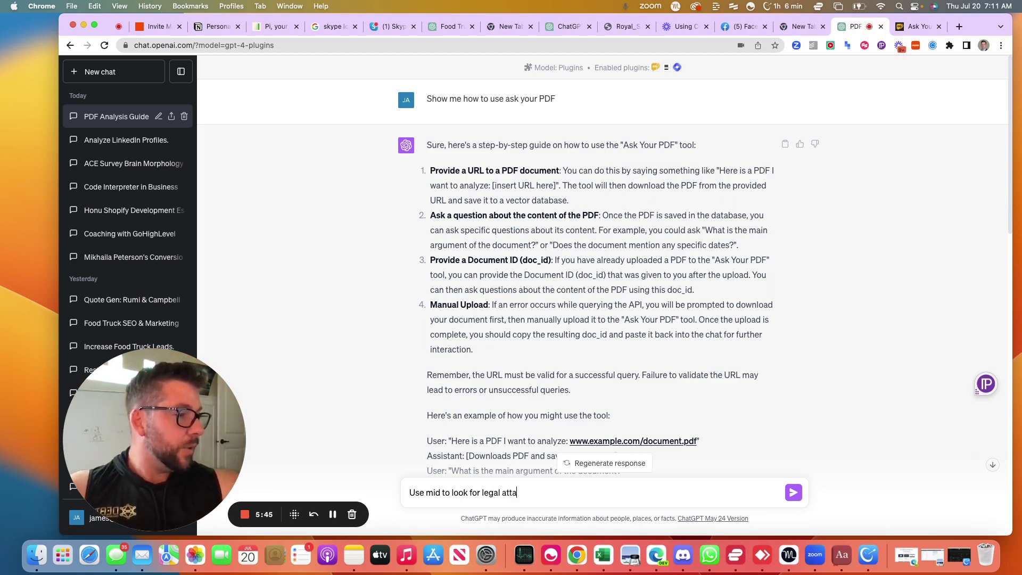
{"action": "type", "text": "ck points in the "}
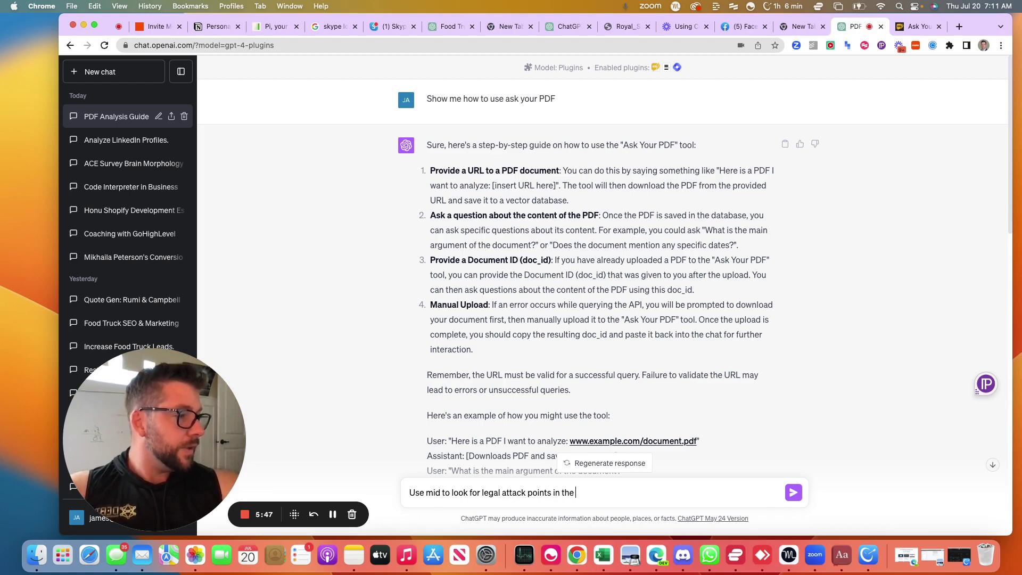
{"action": "type", "text": "document"}
{"action": "key", "text": "Return"}
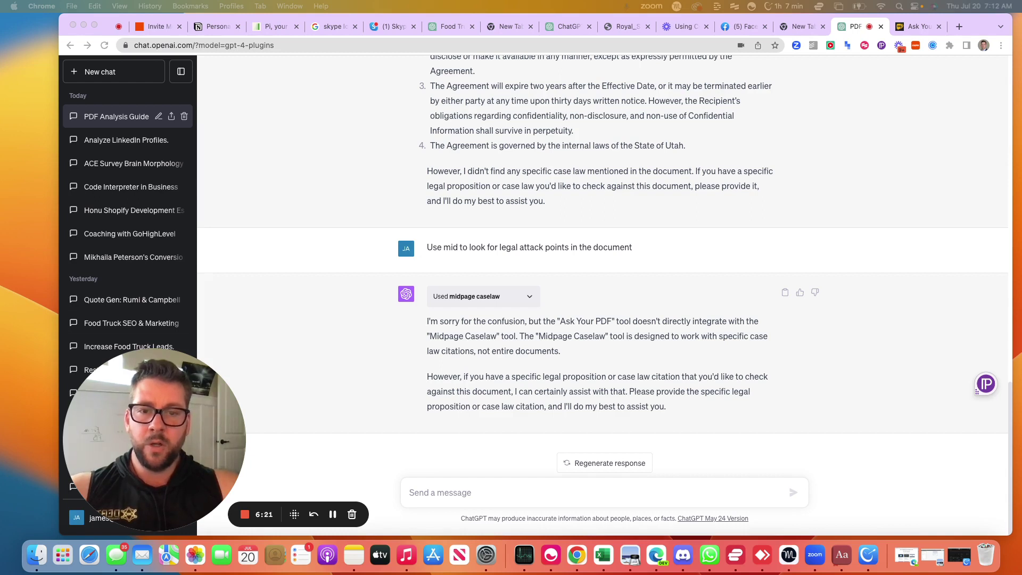
Step: Send the copied full text of the non-disclosure agreement as a message, ending with "Use that" after a blank line
{"action": "left_click", "coordinate": [480, 500]}
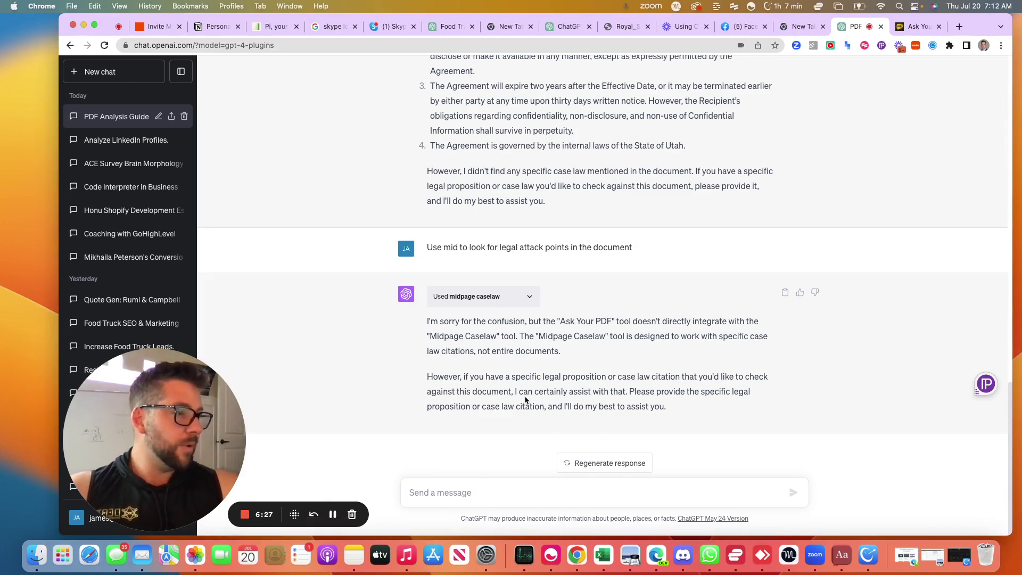
{"action": "key", "text": "super+v"}
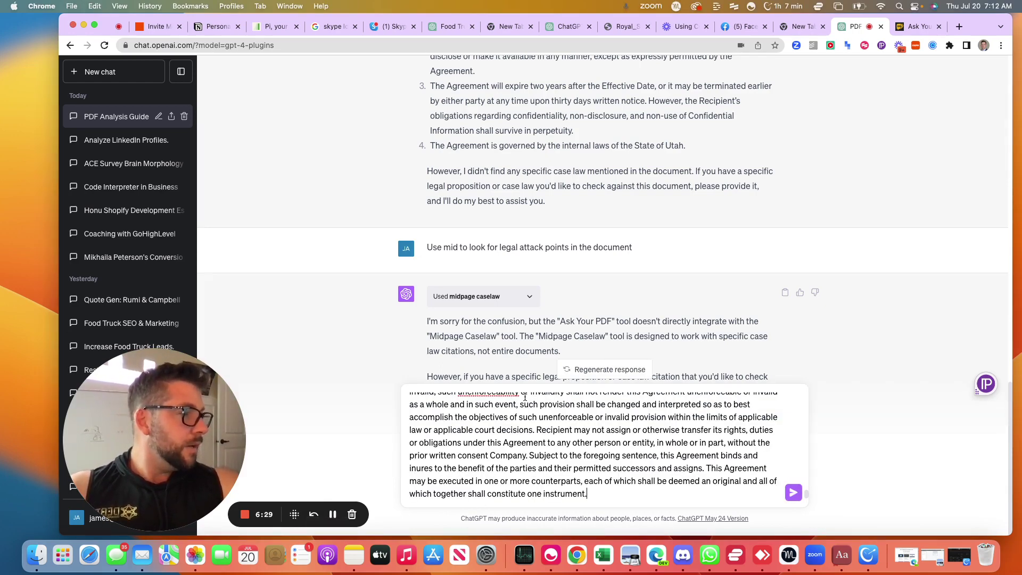
{"action": "key", "text": "shift+Return"}
{"action": "key", "text": "shift+Return"}
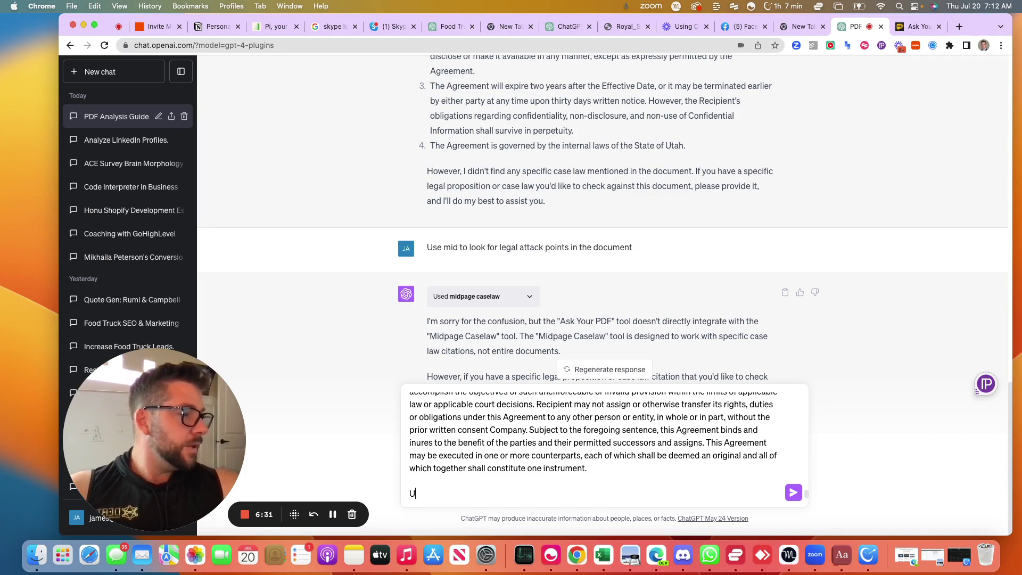
{"action": "type", "text": "Use taht"}
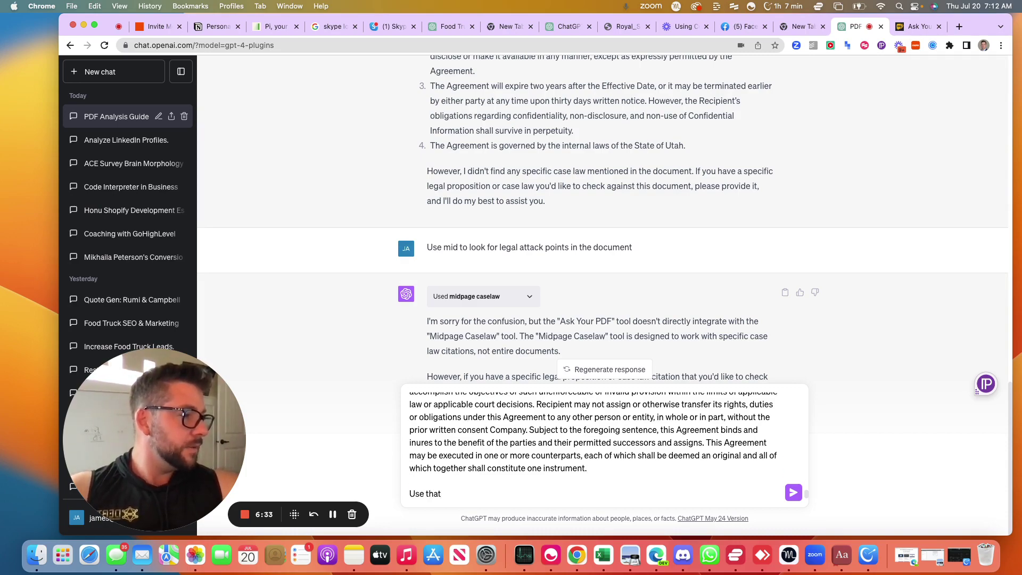
{"action": "key", "text": "Return"}
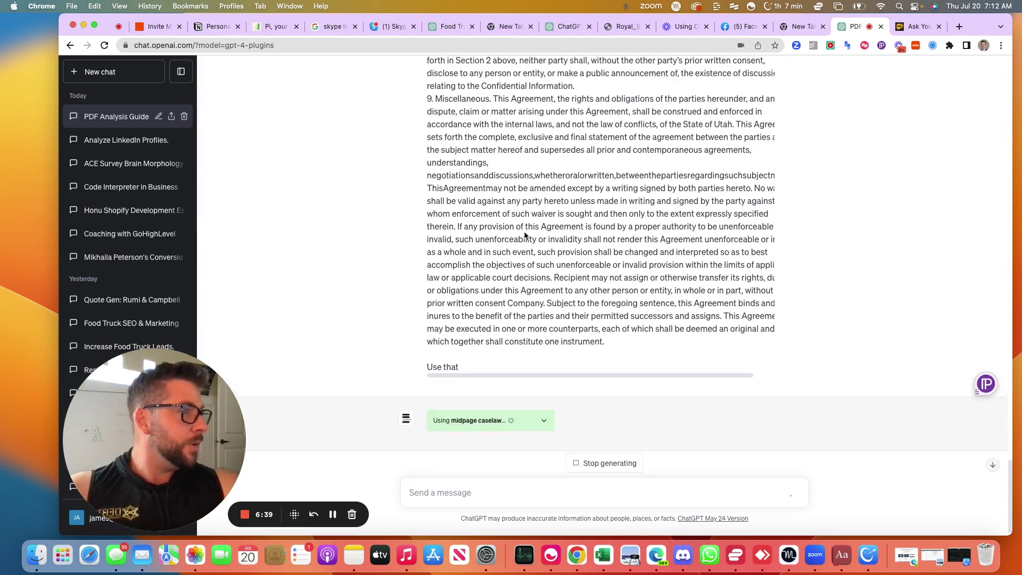
Step: Send the question "As a signee if I wanted to dispute the agreement what areas would be my best bet?"
{"action": "scroll", "coordinate": [524, 234], "scroll_direction": "up", "scroll_amount": 20}
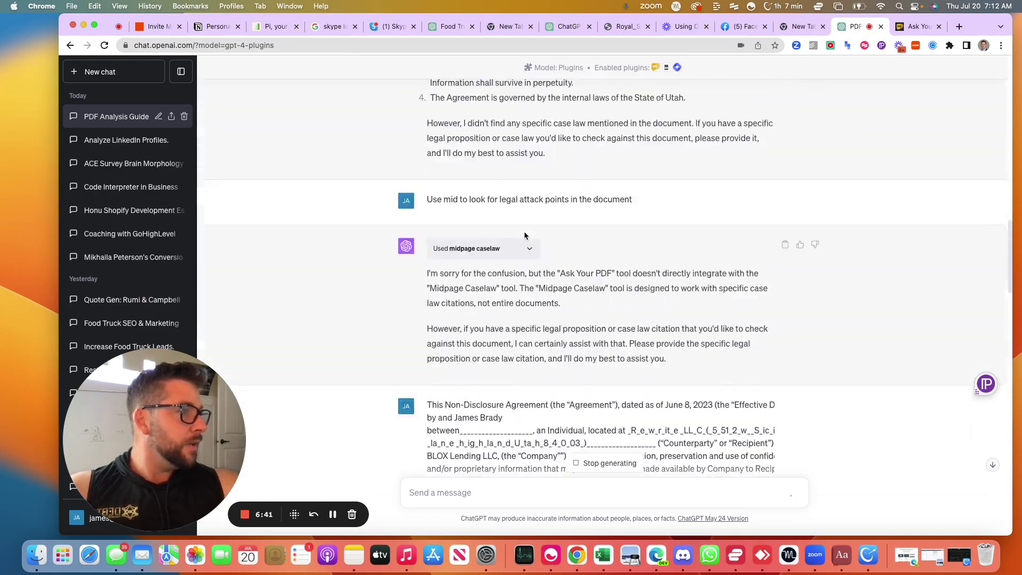
{"action": "scroll", "coordinate": [524, 235], "scroll_direction": "down", "scroll_amount": 20}
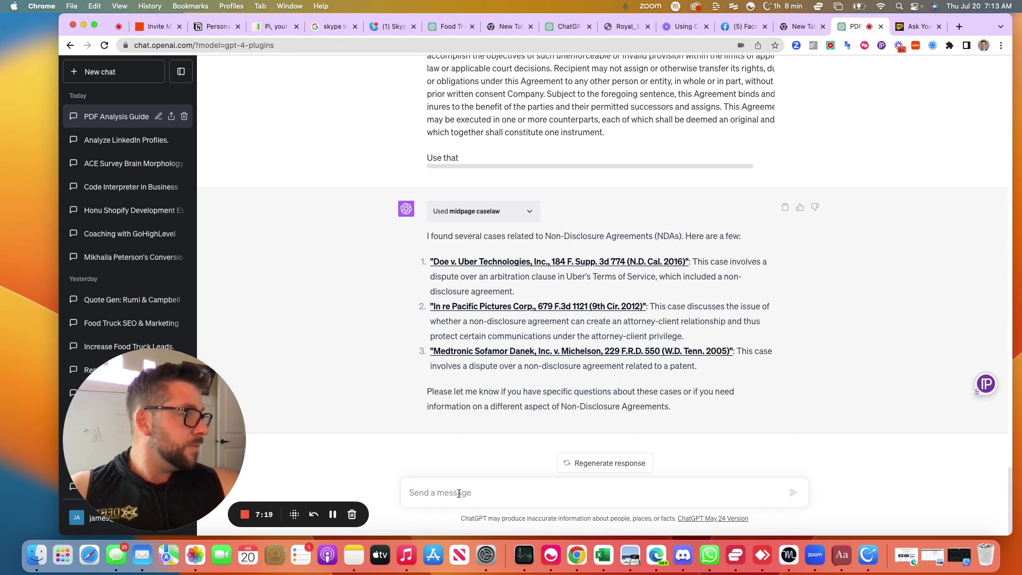
{"action": "type", "text": "As"}
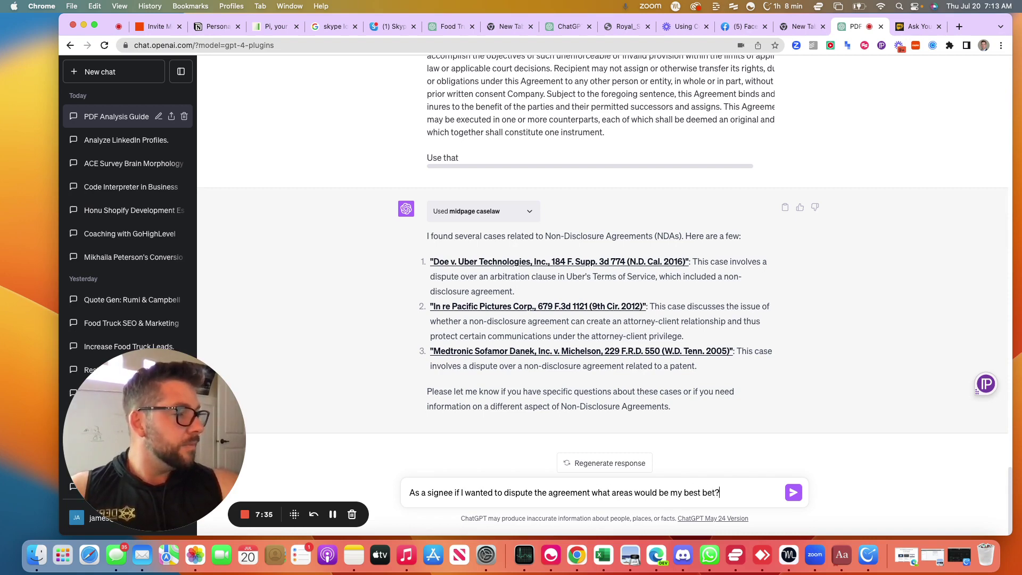
{"action": "key", "text": "Return"}
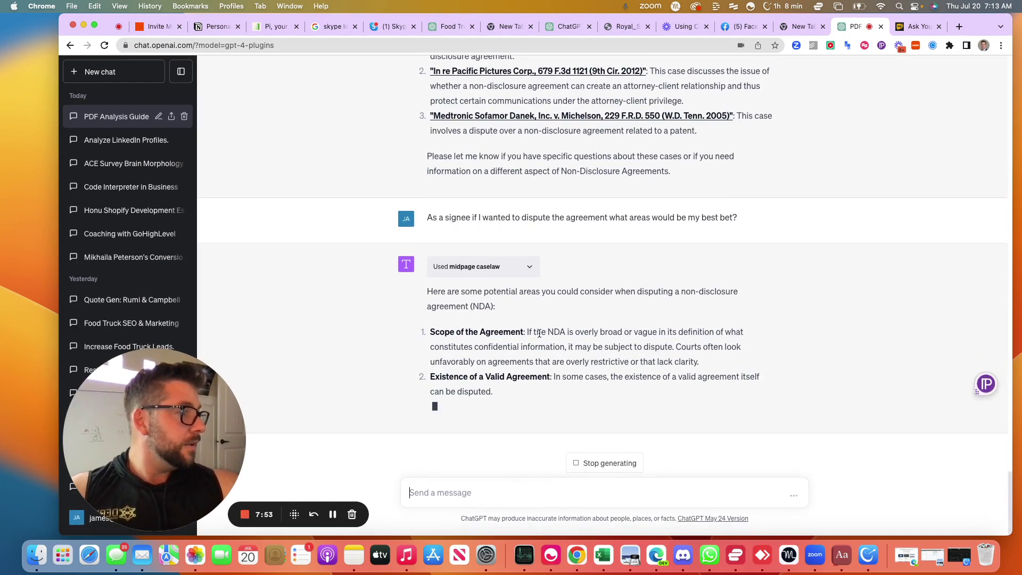
Step: Send the message "Looking at this document what cases would be examples of weaknesses in its formation."
{"action": "scroll", "coordinate": [537, 333], "scroll_direction": "up", "scroll_amount": 1}
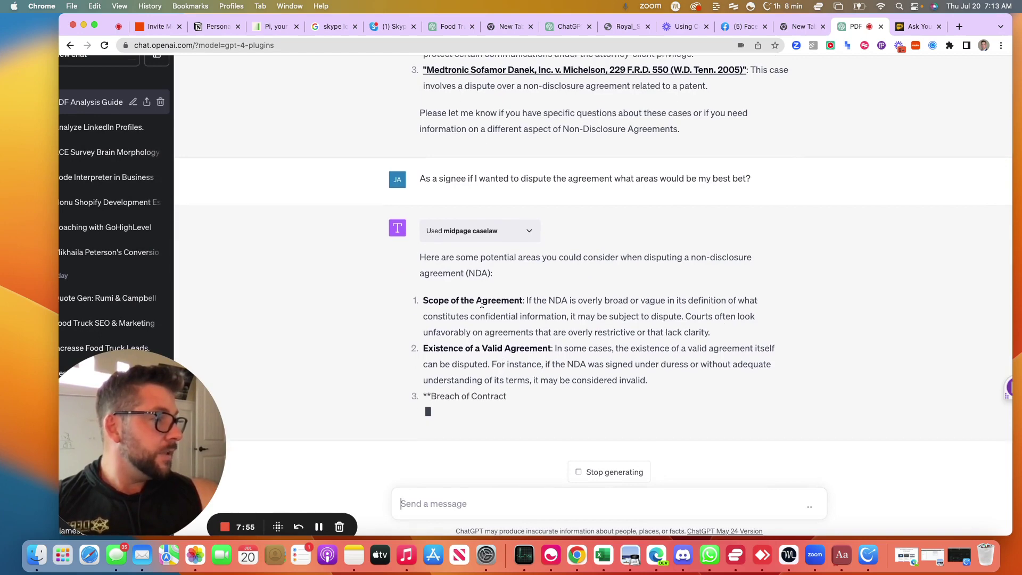
{"action": "scroll", "coordinate": [483, 326], "scroll_direction": "up", "scroll_amount": 1}
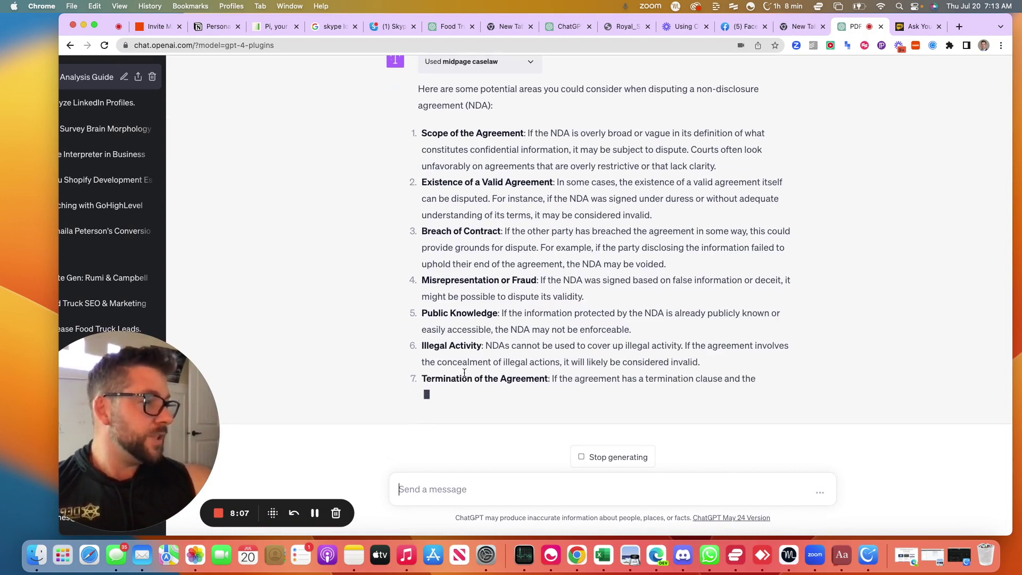
{"action": "left_click", "coordinate": [431, 486]}
{"action": "type", "text": "Looking at"}
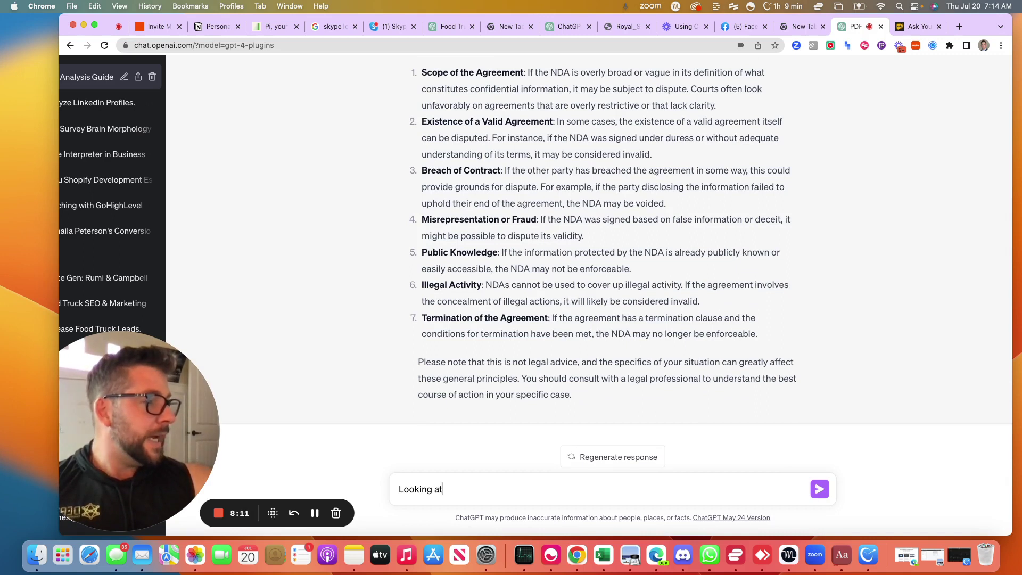
{"action": "type", "text": " this docum"}
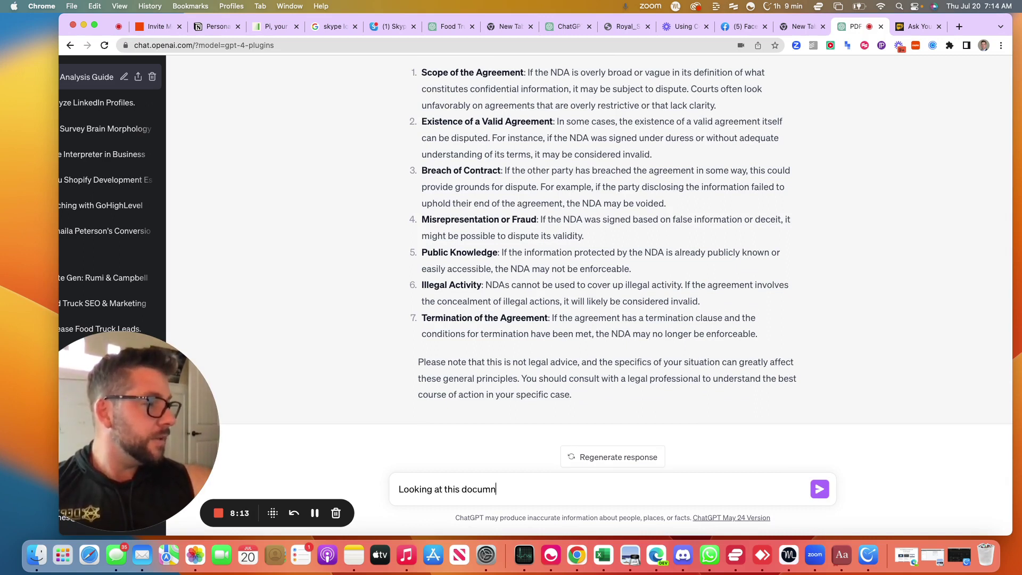
{"action": "type", "text": "ent what cases would be examples of wa"}
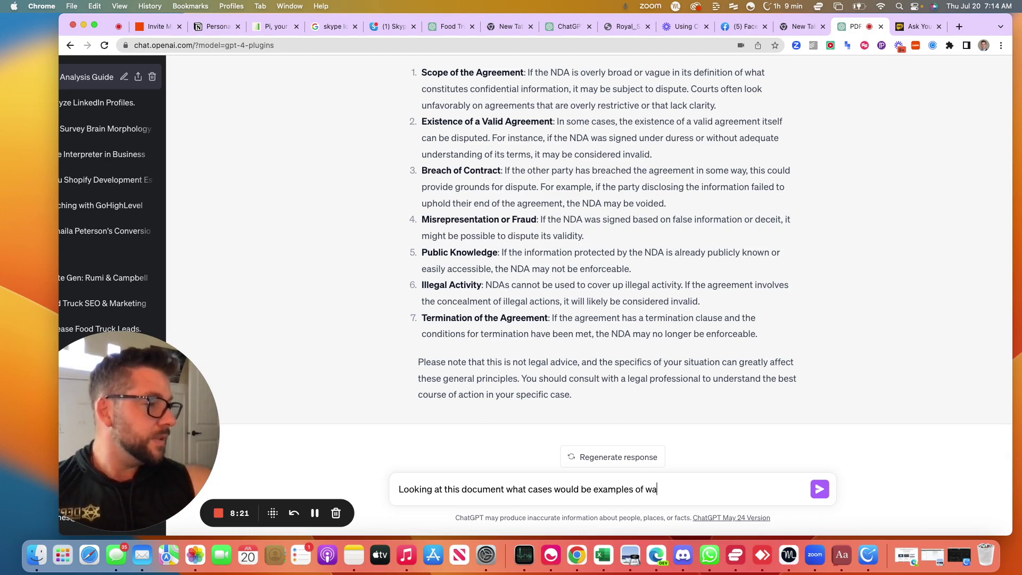
{"action": "key", "text": "BackSpace"}
{"action": "type", "text": "eaknesse"}
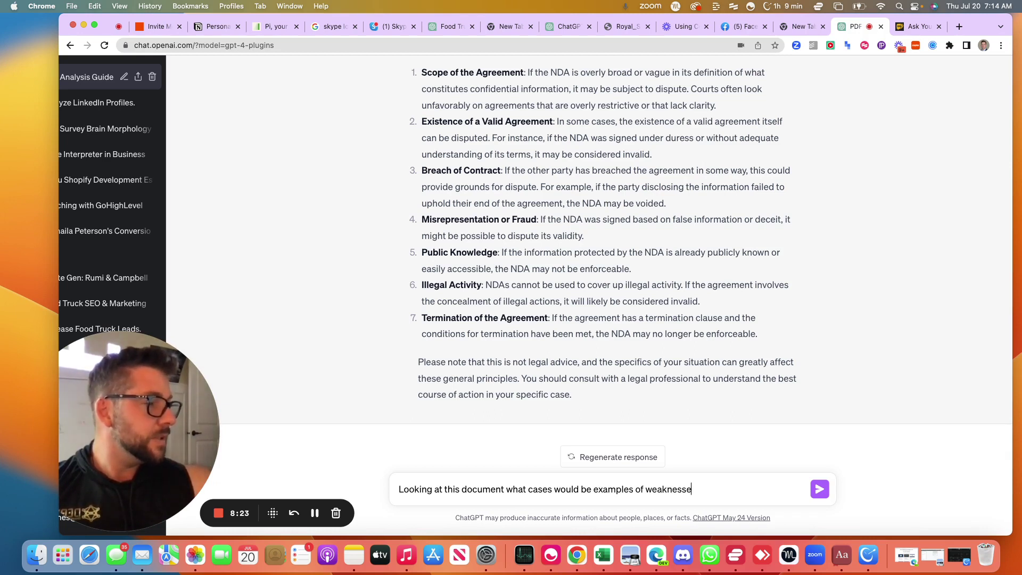
{"action": "type", "text": "s in its"}
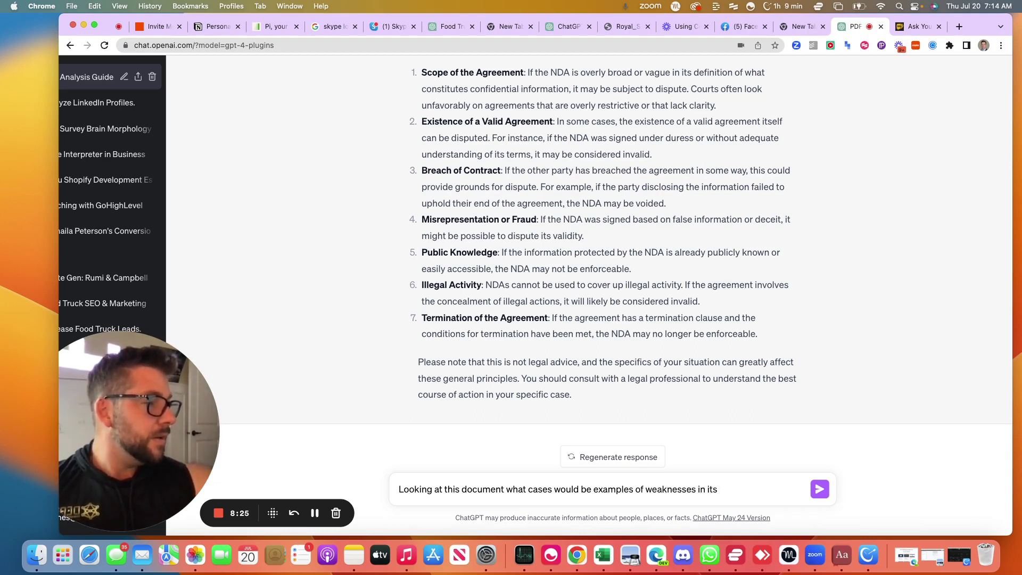
{"action": "type", "text": " formation."}
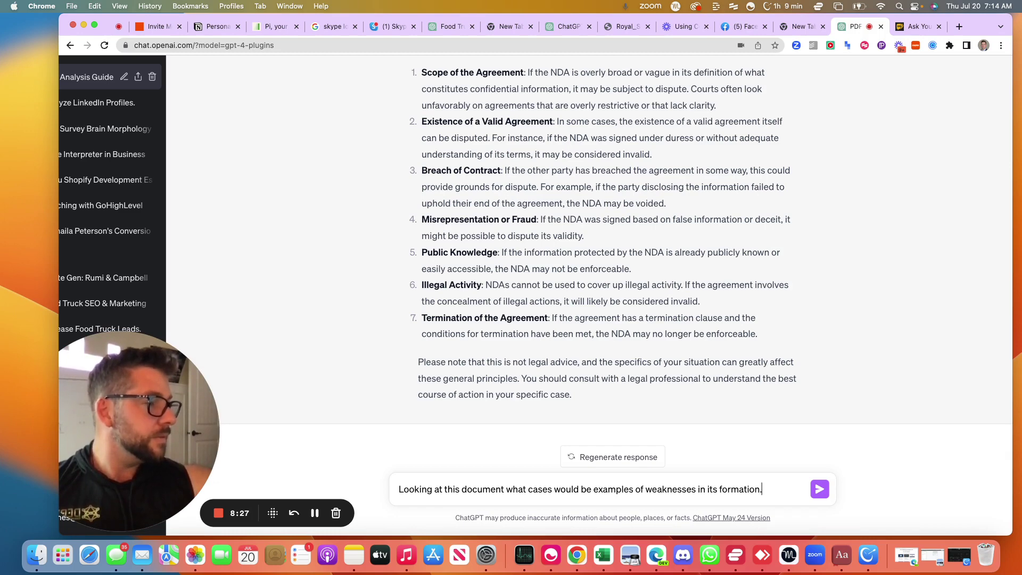
{"action": "key", "text": "Return"}
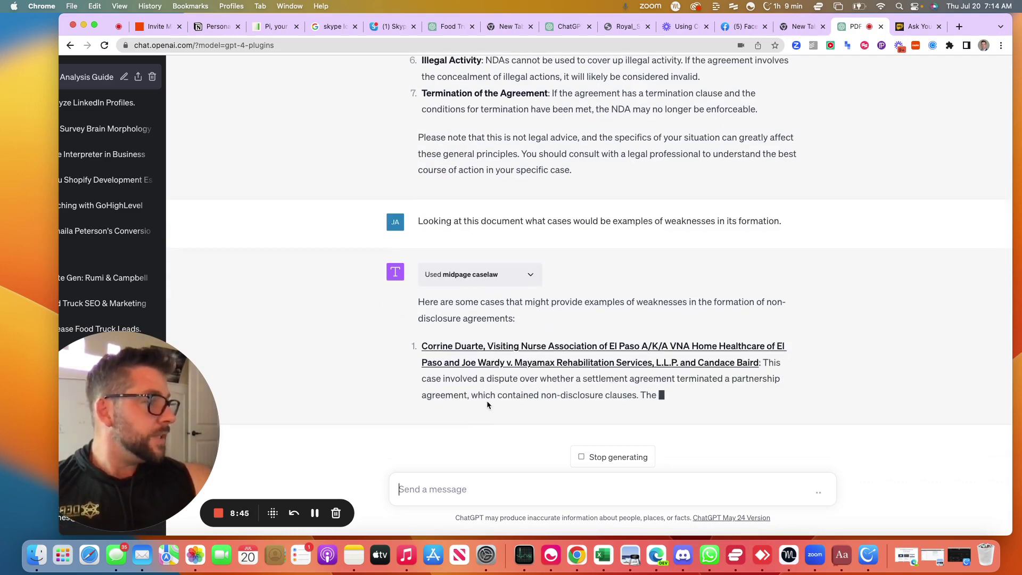
Step: Open the third case cited in the reply, signing in to midpage with a Google account, and read through the decision
{"action": "scroll", "coordinate": [516, 394], "scroll_direction": "up", "scroll_amount": 3}
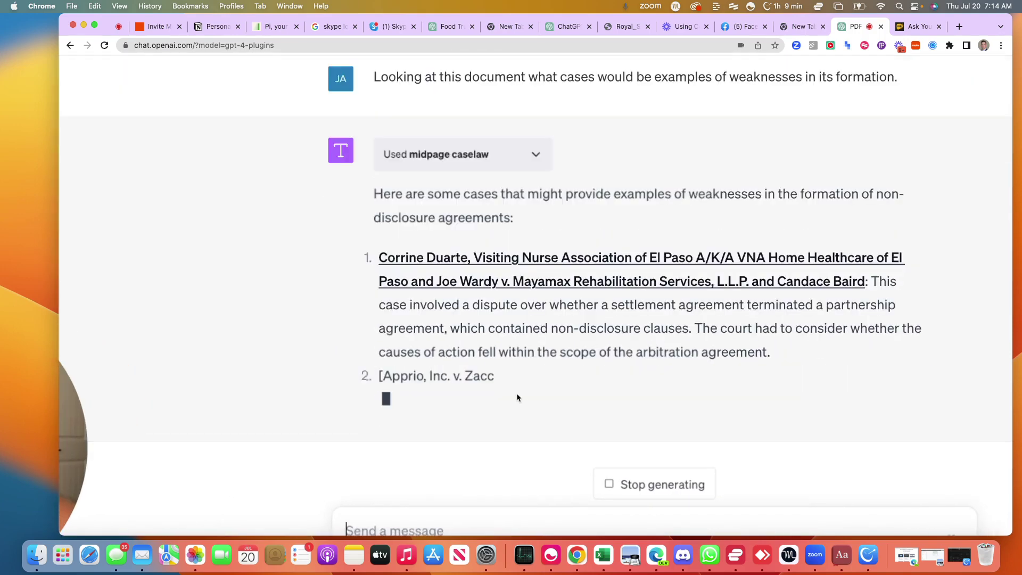
{"action": "scroll", "coordinate": [516, 396], "scroll_direction": "down", "scroll_amount": 3}
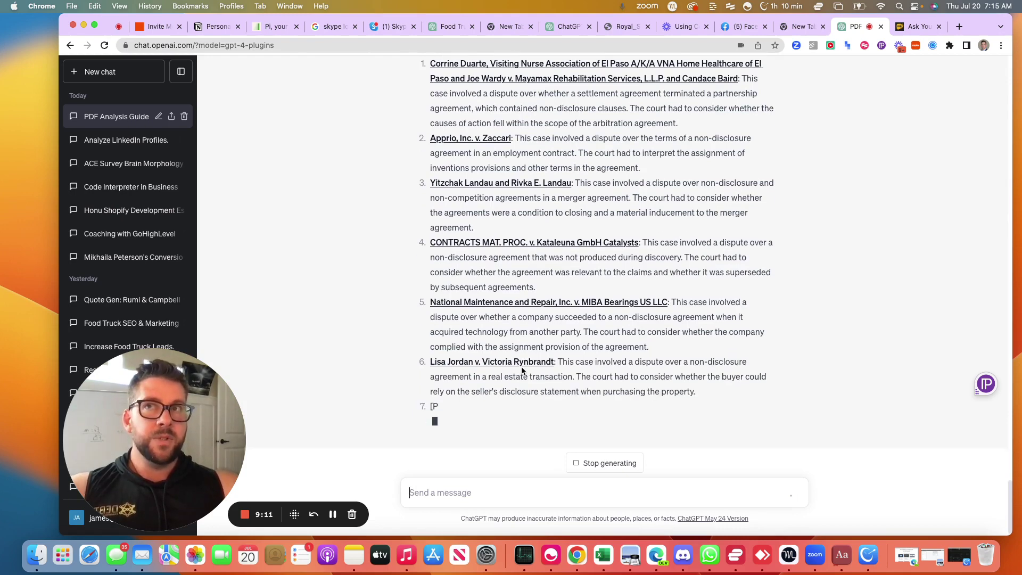
{"action": "scroll", "coordinate": [522, 366], "scroll_direction": "up", "scroll_amount": 5}
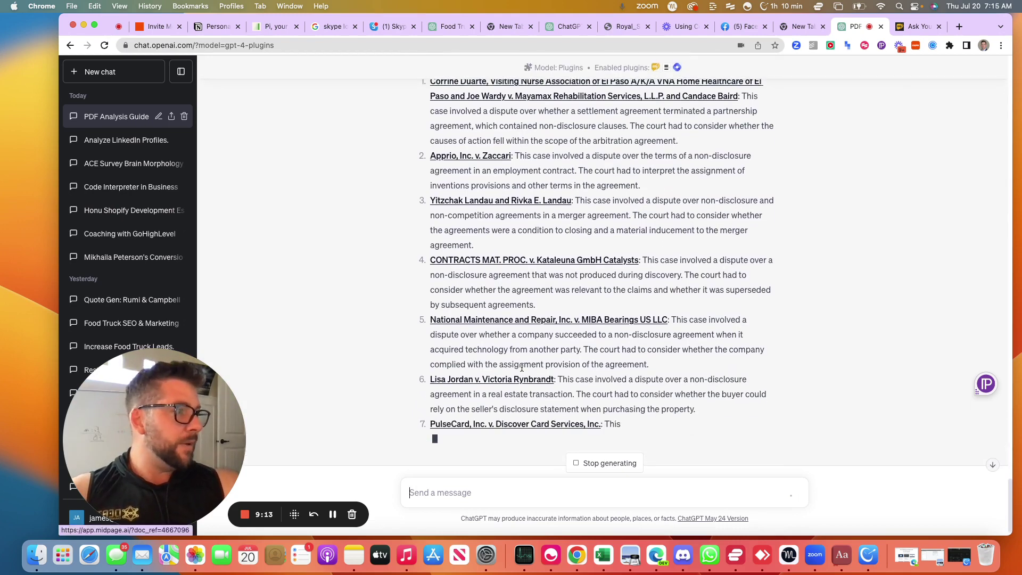
{"action": "scroll", "coordinate": [522, 366], "scroll_direction": "down", "scroll_amount": 4}
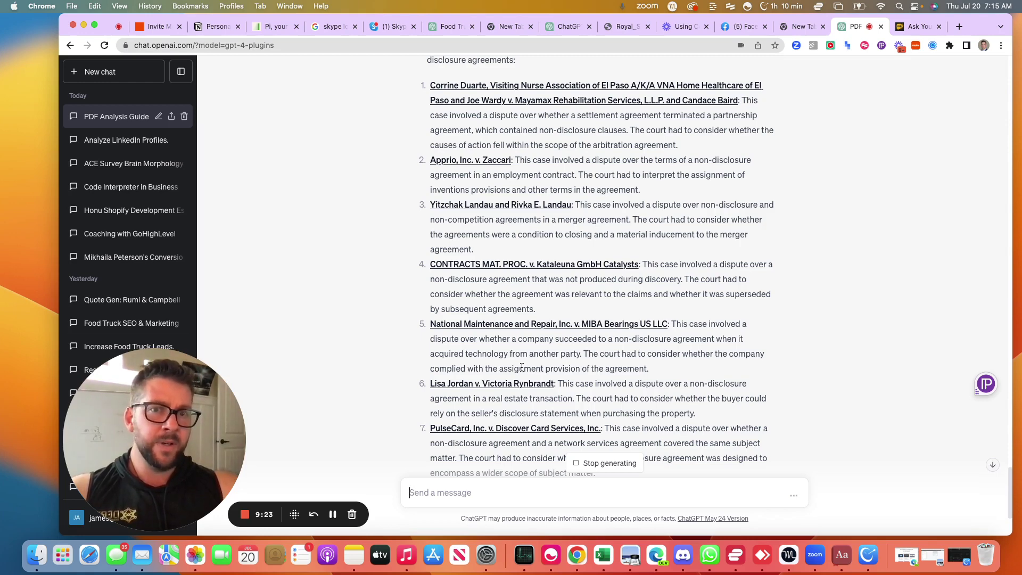
{"action": "scroll", "coordinate": [522, 367], "scroll_direction": "up", "scroll_amount": 3}
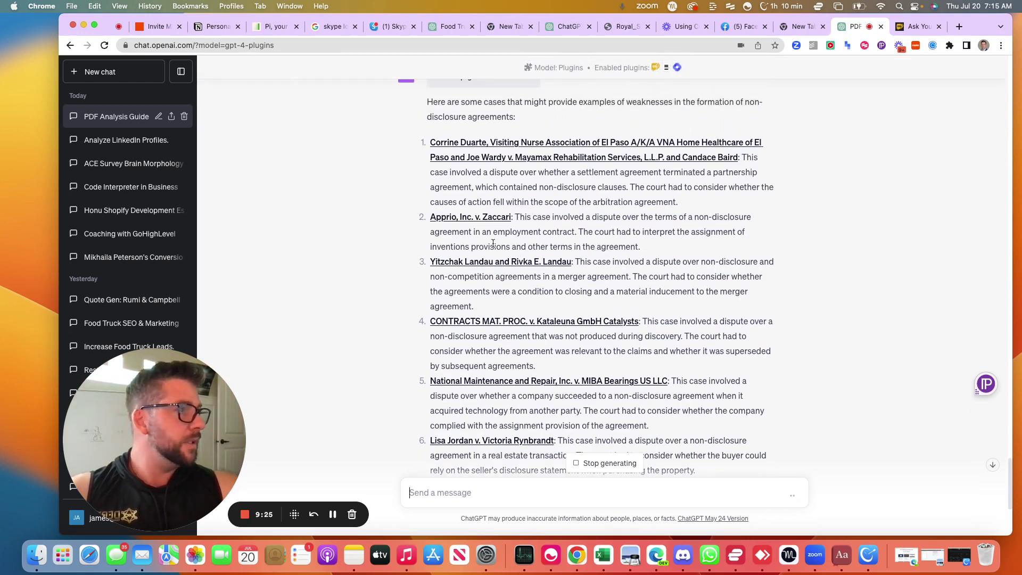
{"action": "left_click", "coordinate": [468, 264]}
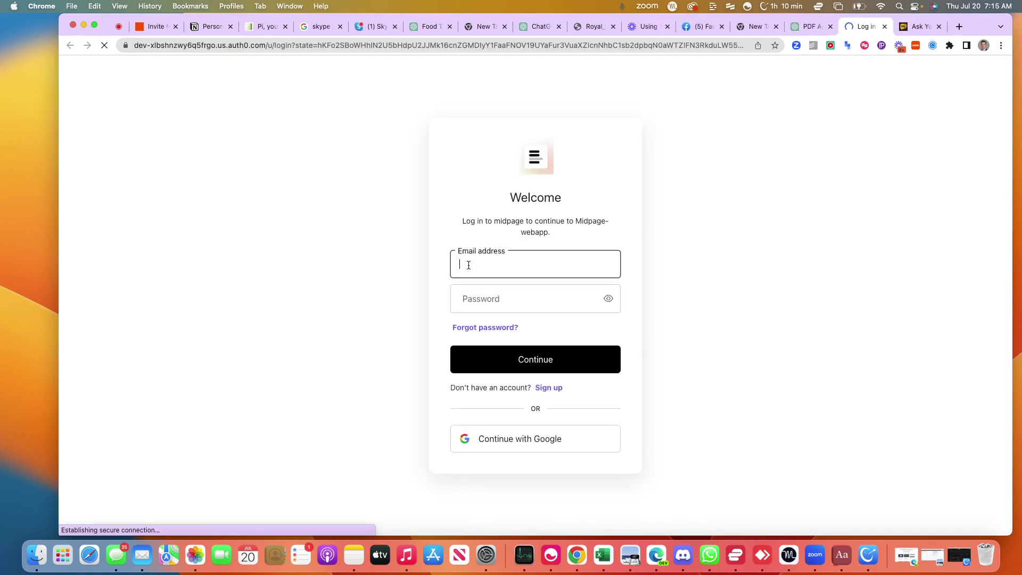
{"action": "left_click", "coordinate": [499, 444]}
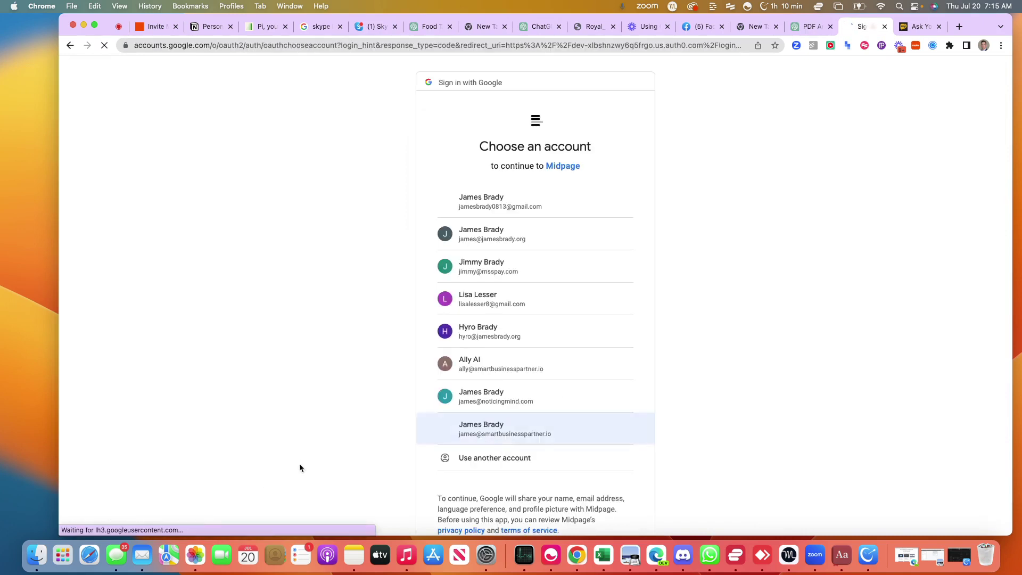
{"action": "left_click", "coordinate": [495, 184]}
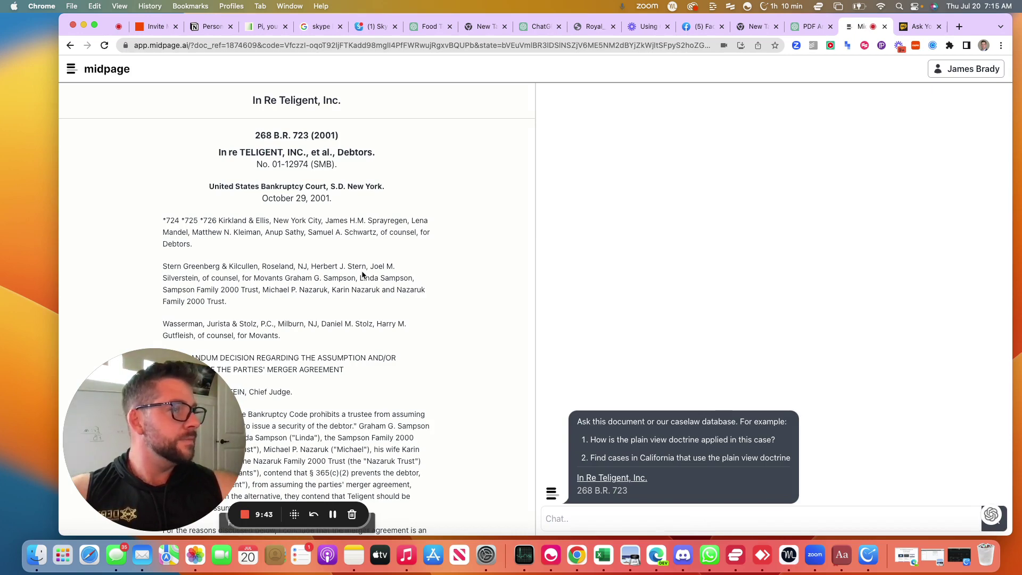
{"action": "scroll", "coordinate": [362, 274], "scroll_direction": "down", "scroll_amount": 10}
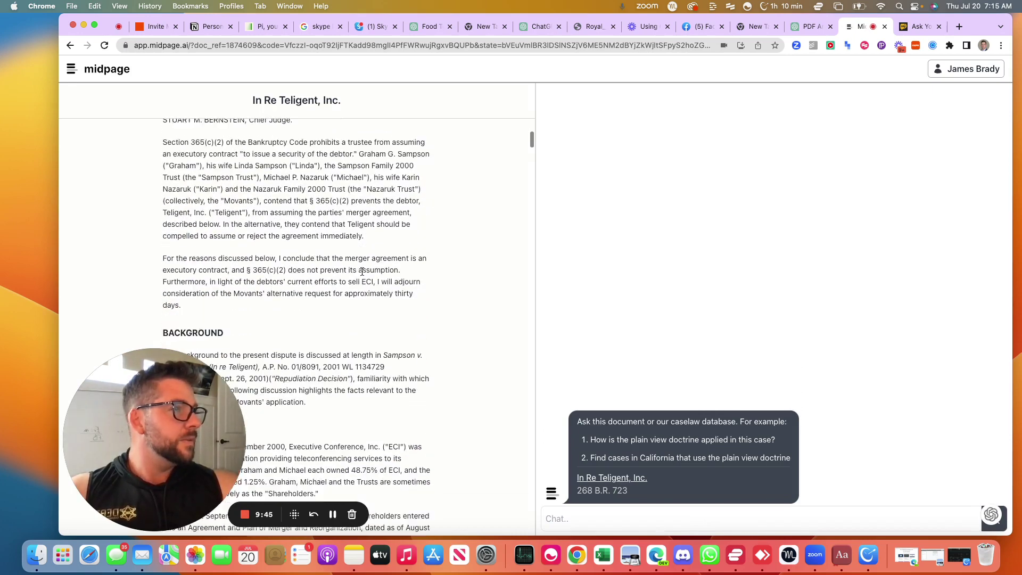
Step: Examine the In re Teligent decision's background, discussion of the merger and non-disclosure agreements, and footnotes
{"action": "scroll", "coordinate": [362, 272], "scroll_direction": "down", "scroll_amount": 15}
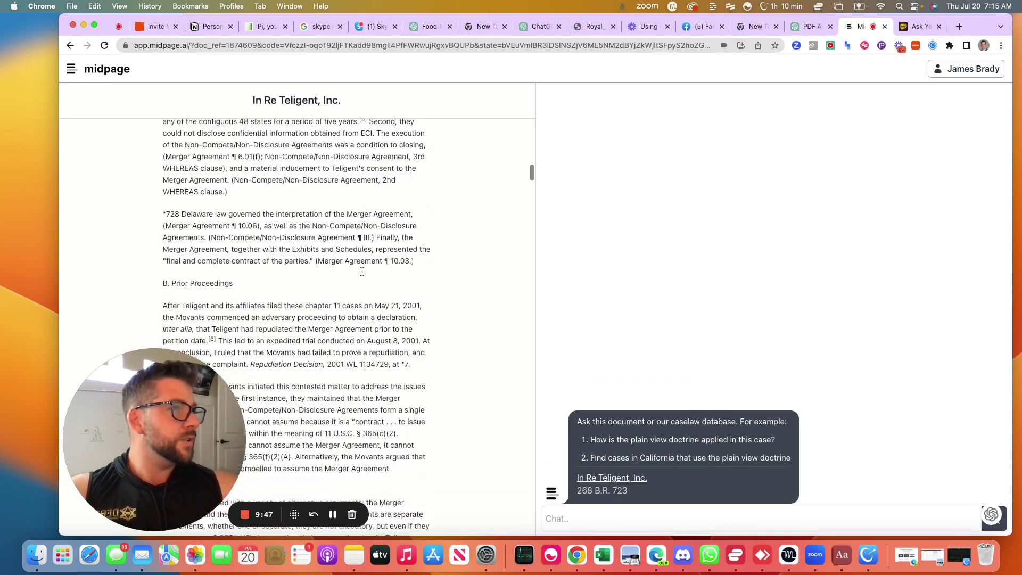
{"action": "scroll", "coordinate": [362, 272], "scroll_direction": "down", "scroll_amount": 20}
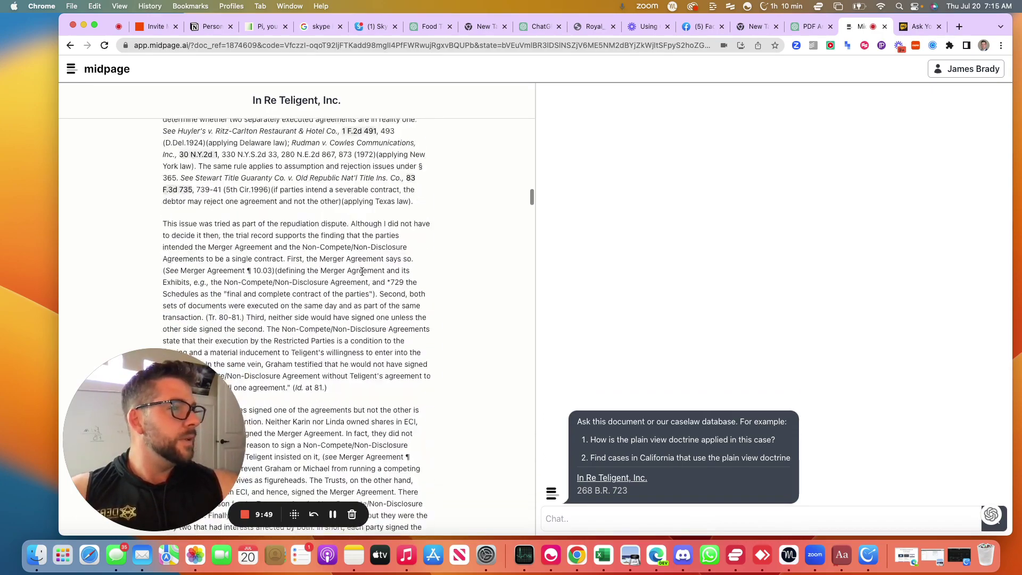
{"action": "scroll", "coordinate": [362, 272], "scroll_direction": "up", "scroll_amount": 10}
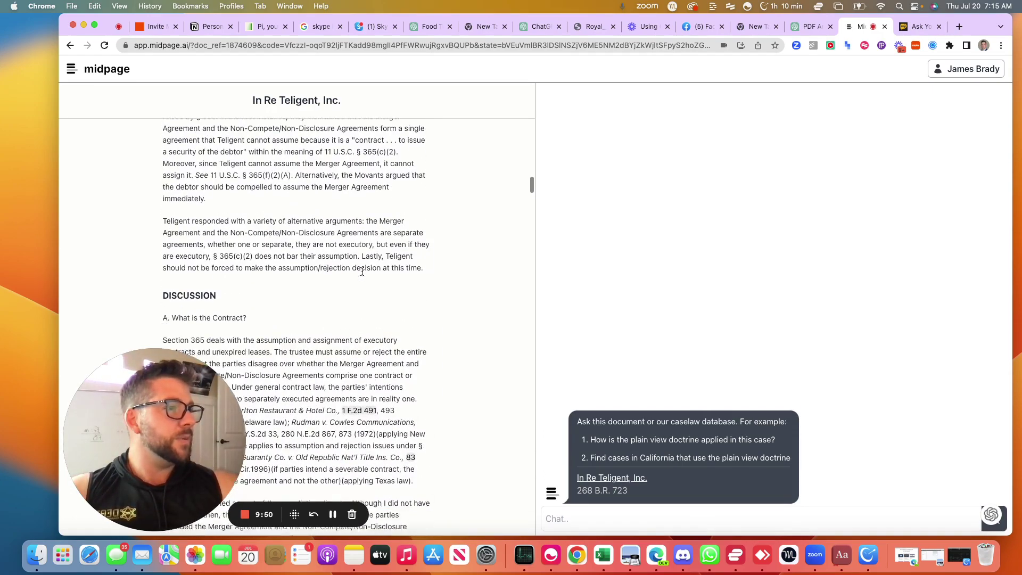
{"action": "scroll", "coordinate": [362, 271], "scroll_direction": "down", "scroll_amount": 20}
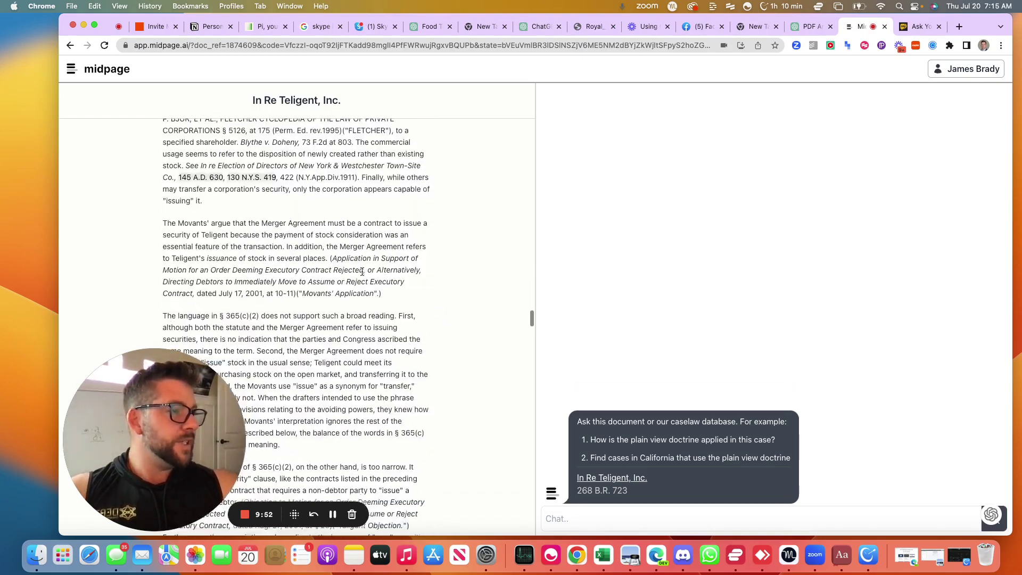
{"action": "scroll", "coordinate": [361, 272], "scroll_direction": "down", "scroll_amount": 20}
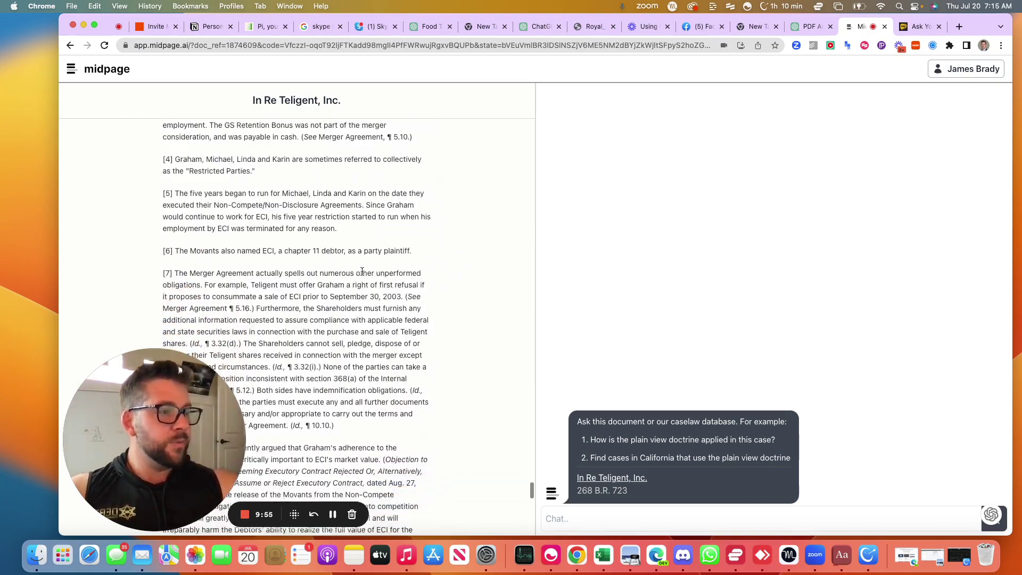
{"action": "scroll", "coordinate": [362, 272], "scroll_direction": "down", "scroll_amount": 10}
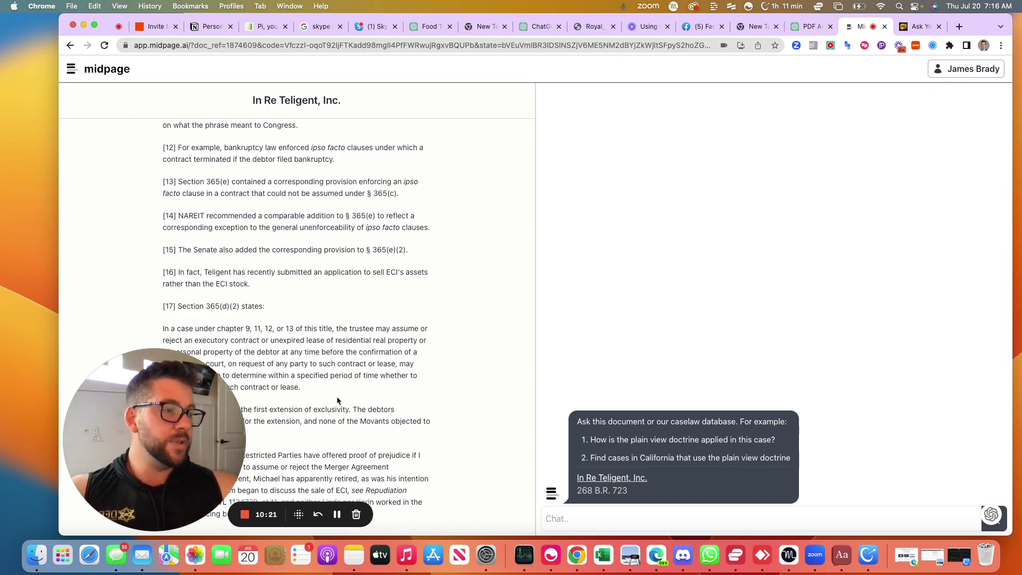
{"action": "scroll", "coordinate": [337, 400], "scroll_direction": "up", "scroll_amount": 10}
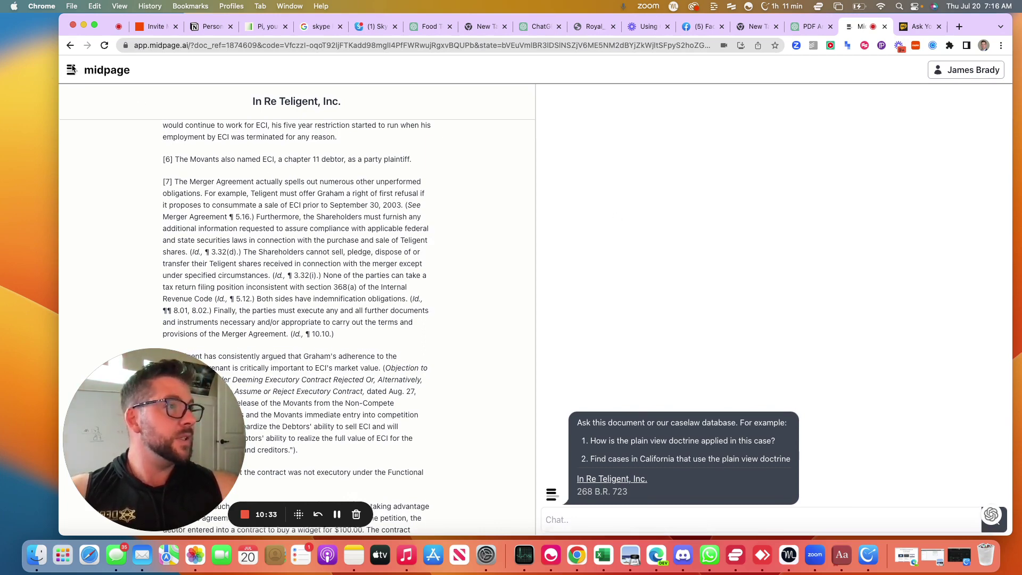
{"action": "scroll", "coordinate": [165, 204], "scroll_direction": "down", "scroll_amount": 10}
{"action": "scroll", "coordinate": [165, 205], "scroll_direction": "up", "scroll_amount": 20}
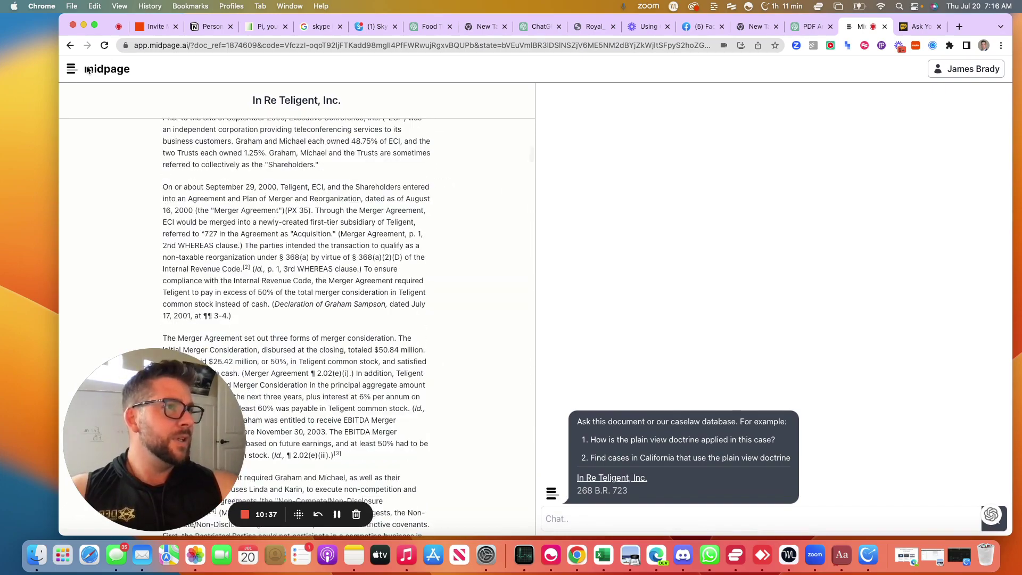
{"action": "left_click", "coordinate": [970, 72]}
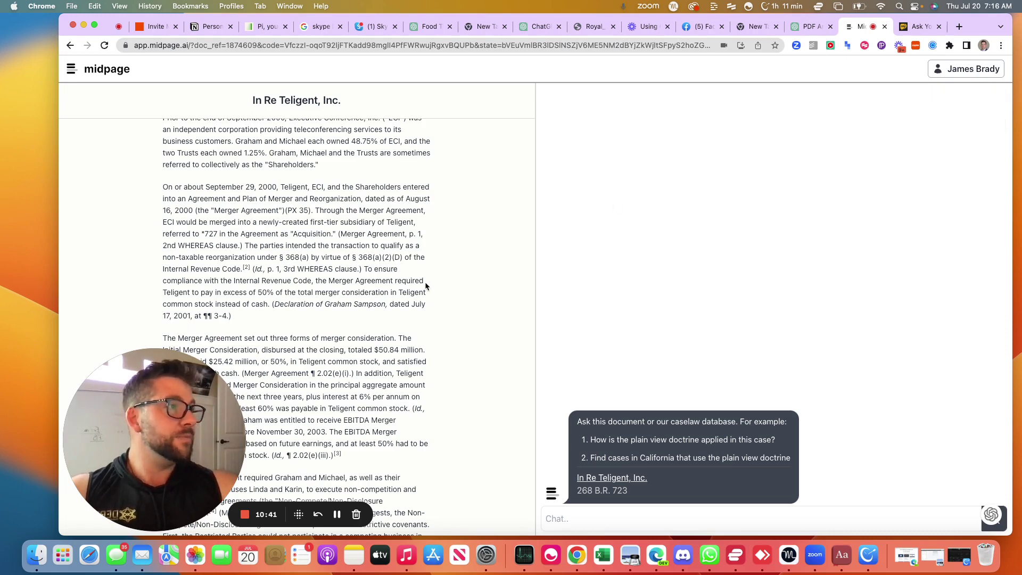
Step: Copy the decision's heading from the citation "268 B.R. 723 (2001)" through the case name and docket number
{"action": "scroll", "coordinate": [425, 286], "scroll_direction": "up", "scroll_amount": 5}
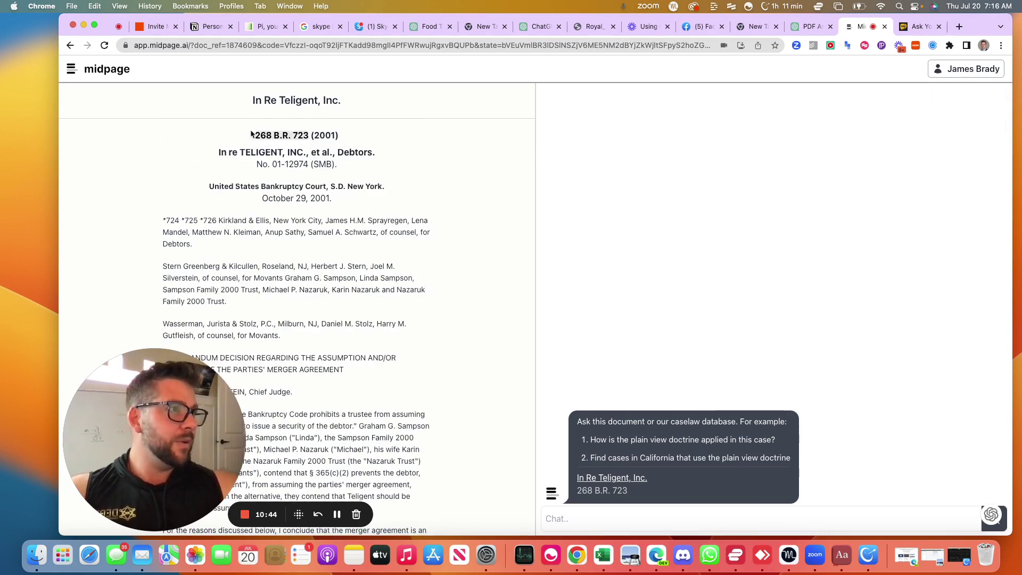
{"action": "left_click_drag", "start_coordinate": [252, 133], "coordinate": [371, 180]}
{"action": "key", "text": "super+c"}
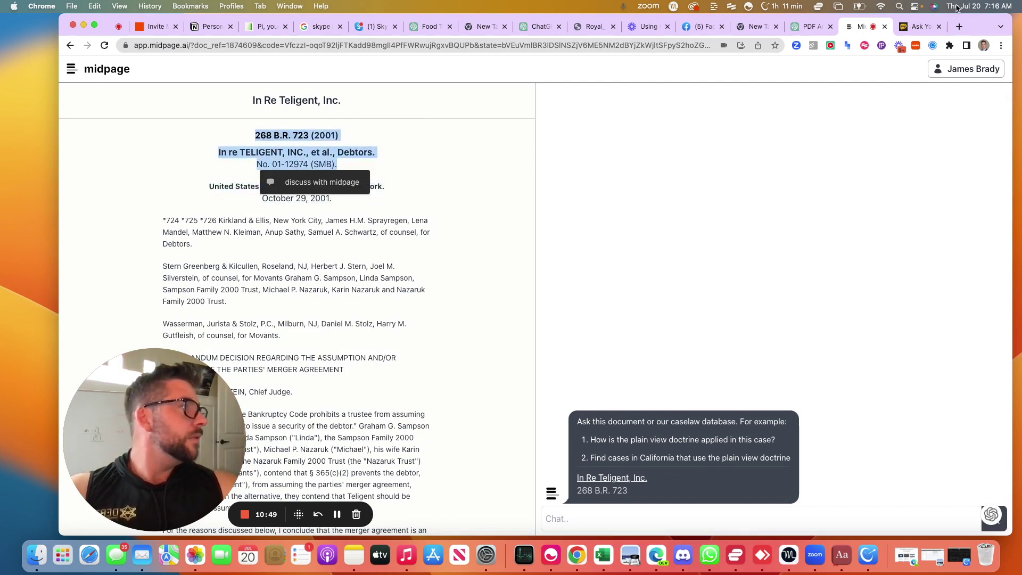
Step: Switch to Perplexity in the same browser tab and submit the question "What is this" followed by the copied case heading
{"action": "left_click", "coordinate": [471, 46]}
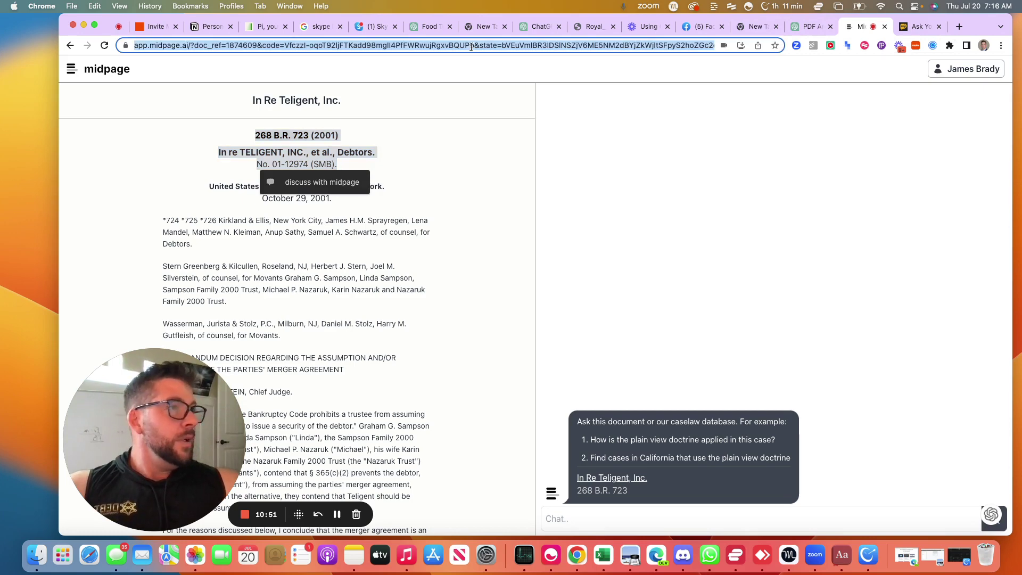
{"action": "type", "text": "per"}
{"action": "key", "text": "Return"}
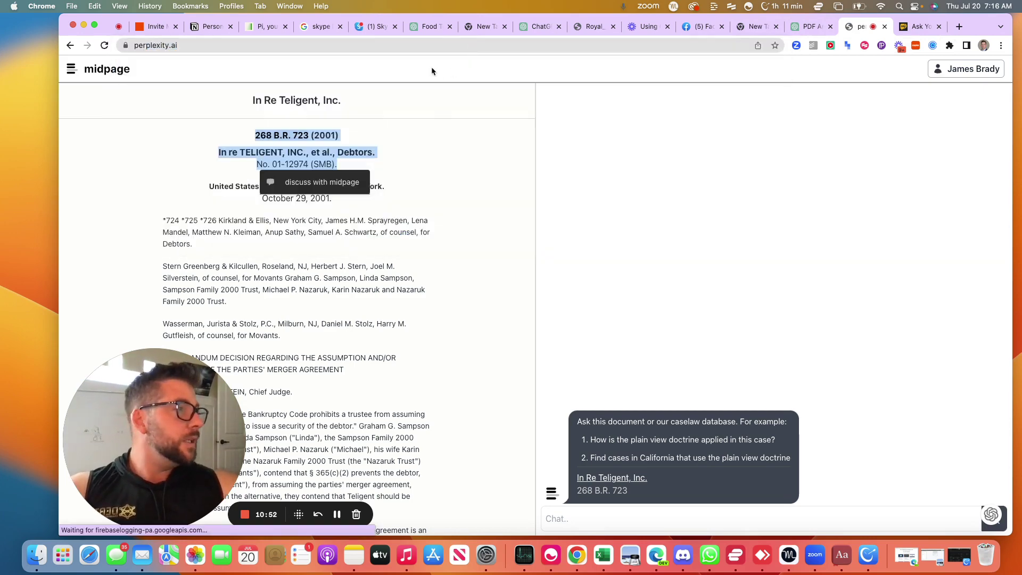
{"action": "type", "text": "What is this"}
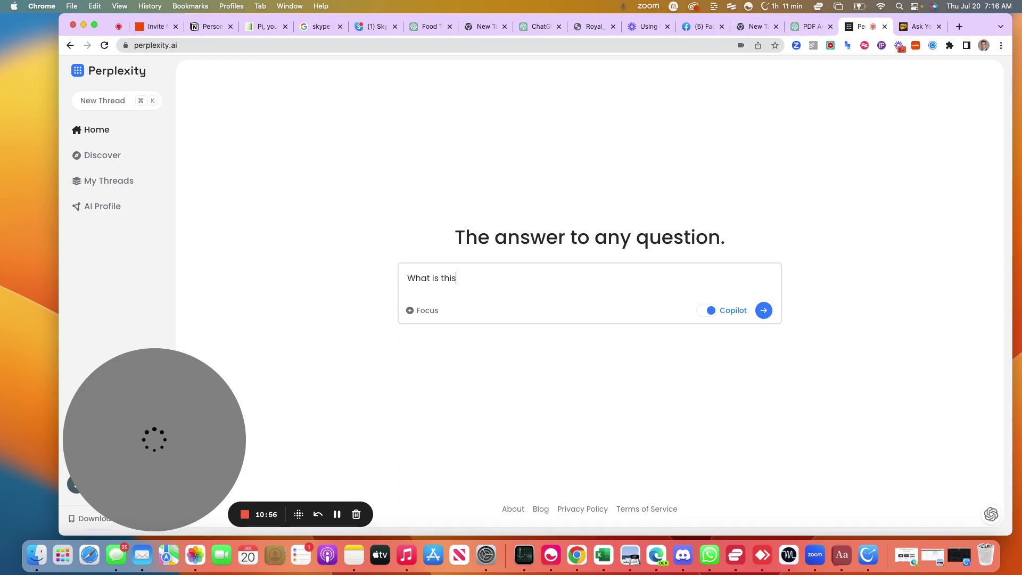
{"action": "key", "text": "super+v"}
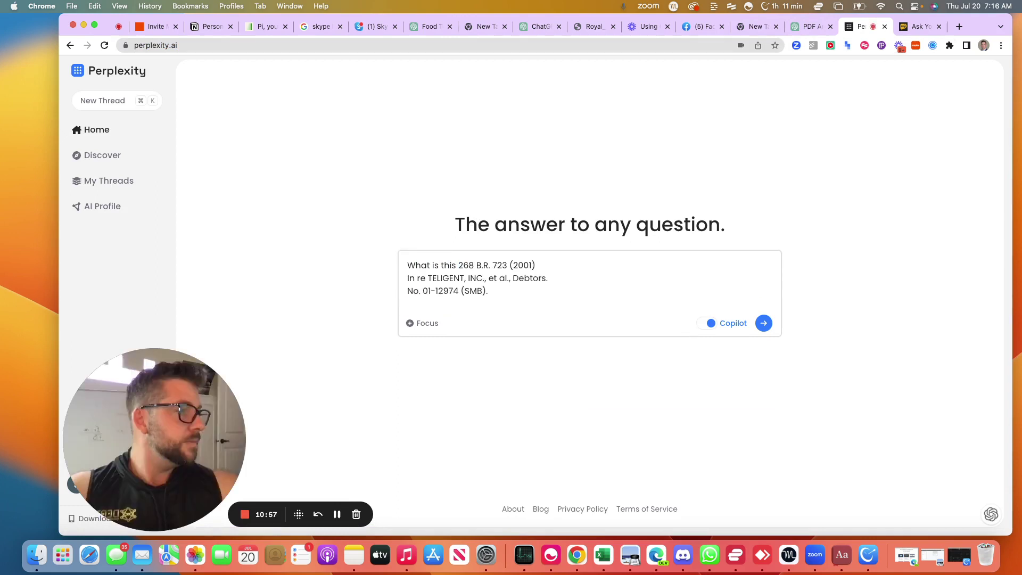
{"action": "key", "text": "Return"}
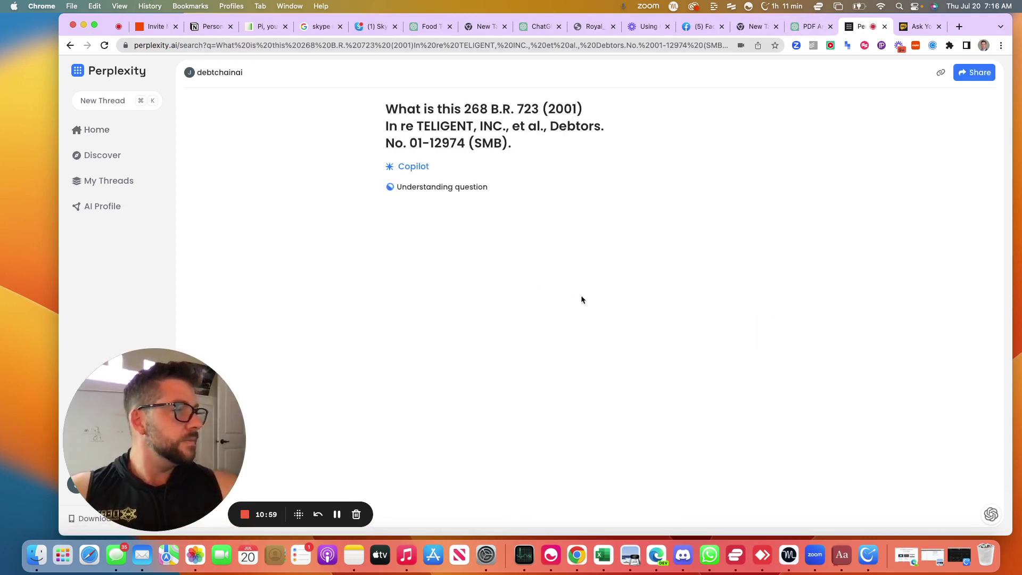